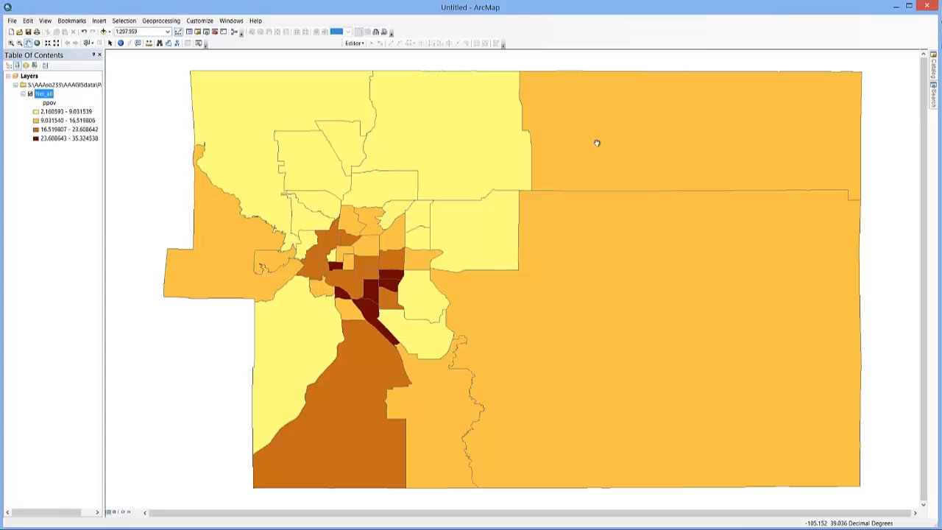
# Start Microsoft Excel 2010 and limit the file-opening dialog to dBase files.
pyautogui.rightClick(269, 528)
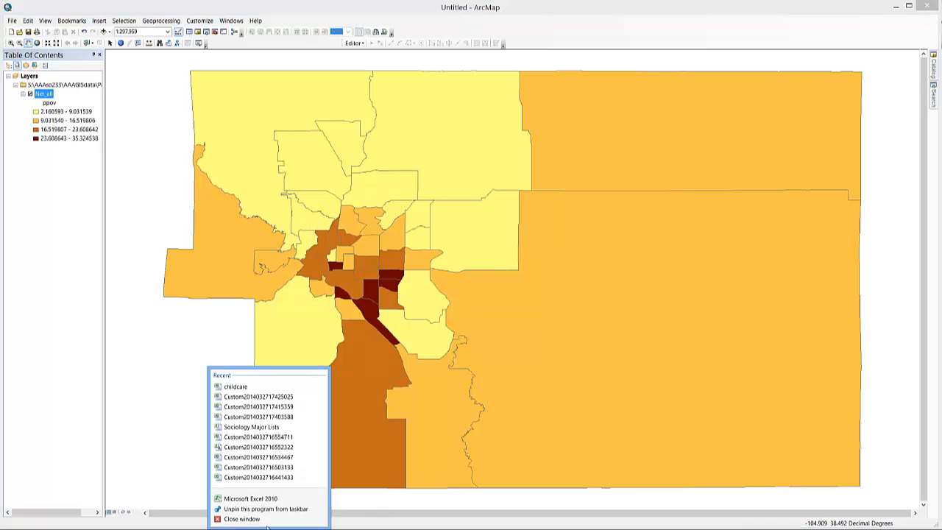
pyautogui.click(267, 499)
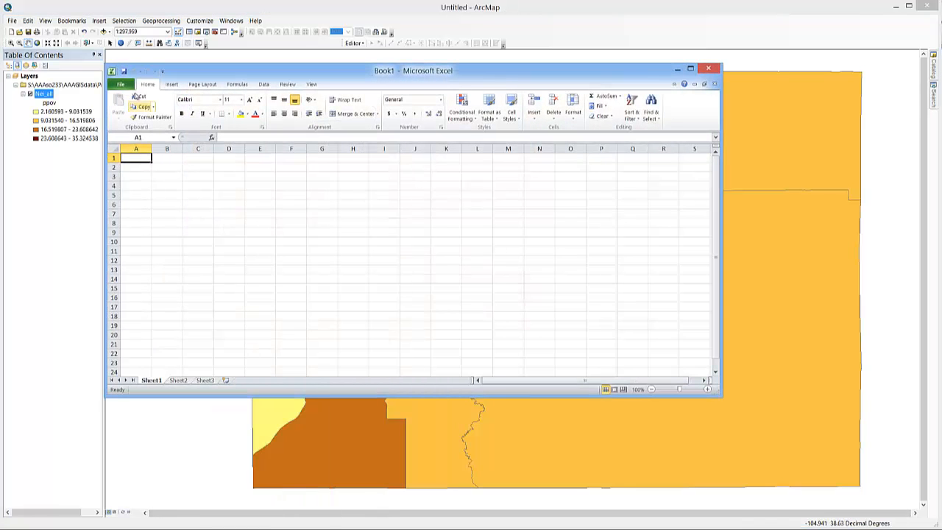
pyautogui.click(126, 84)
pyautogui.click(130, 124)
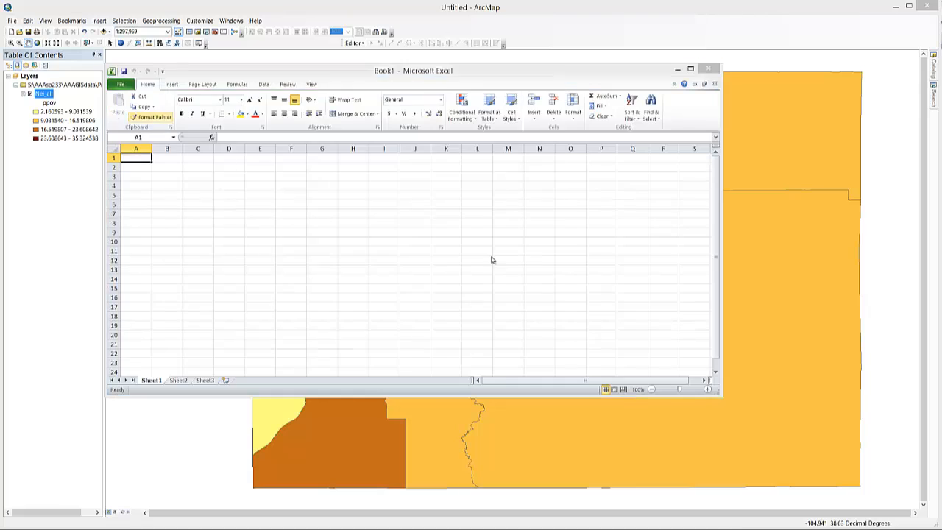
pyautogui.click(501, 315)
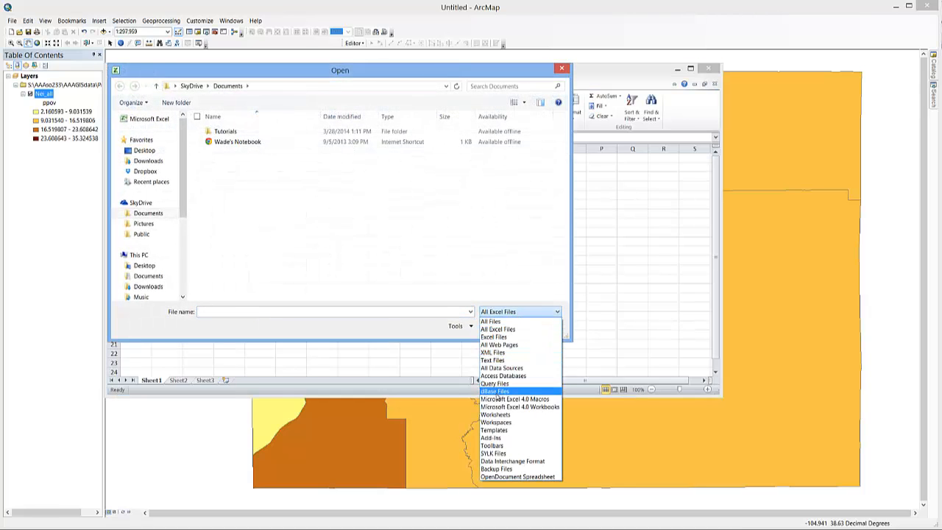
pyautogui.click(498, 390)
# Open Nei_all.dbf from the AAAso233 > AAAGISdata > Project1 folder on the students (S:) drive.
pyautogui.scroll(-4, 158, 243)
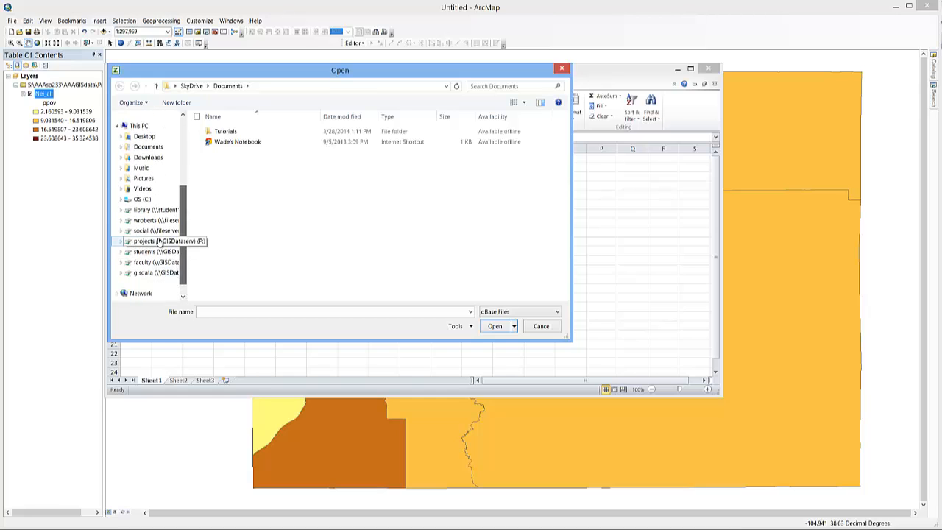
pyautogui.click(150, 252)
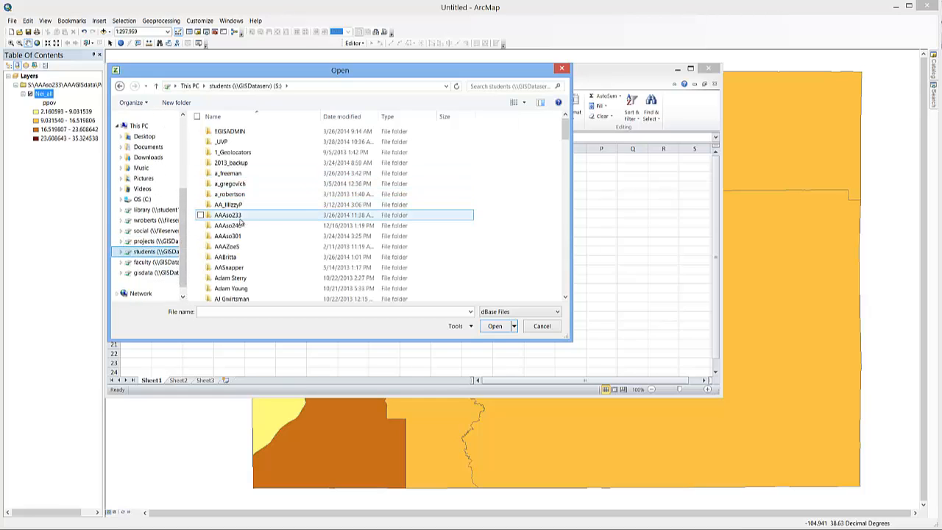
pyautogui.doubleClick(239, 215)
pyautogui.doubleClick(238, 132)
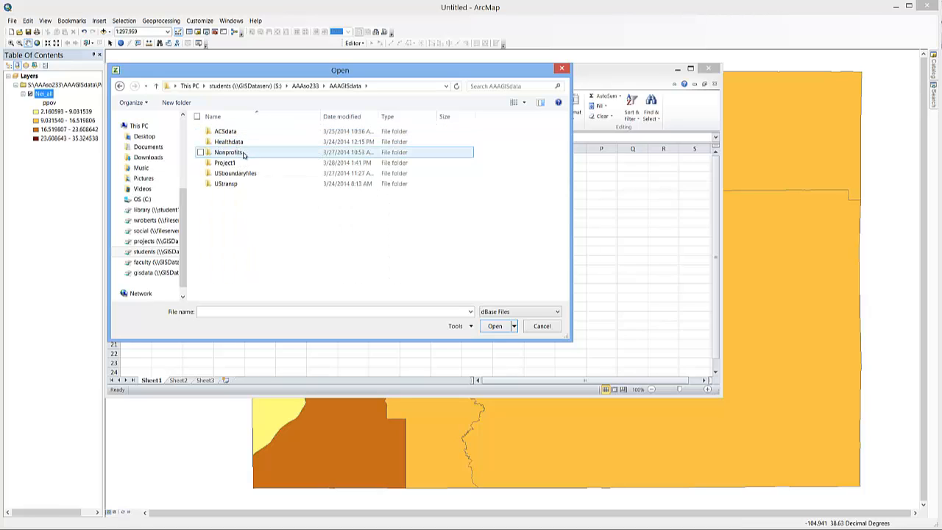
pyautogui.doubleClick(225, 163)
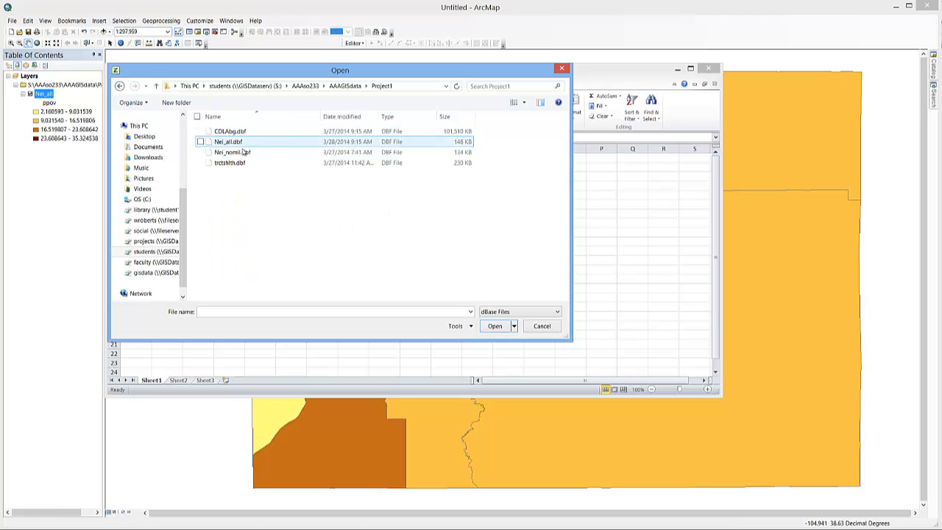
pyautogui.click(231, 142)
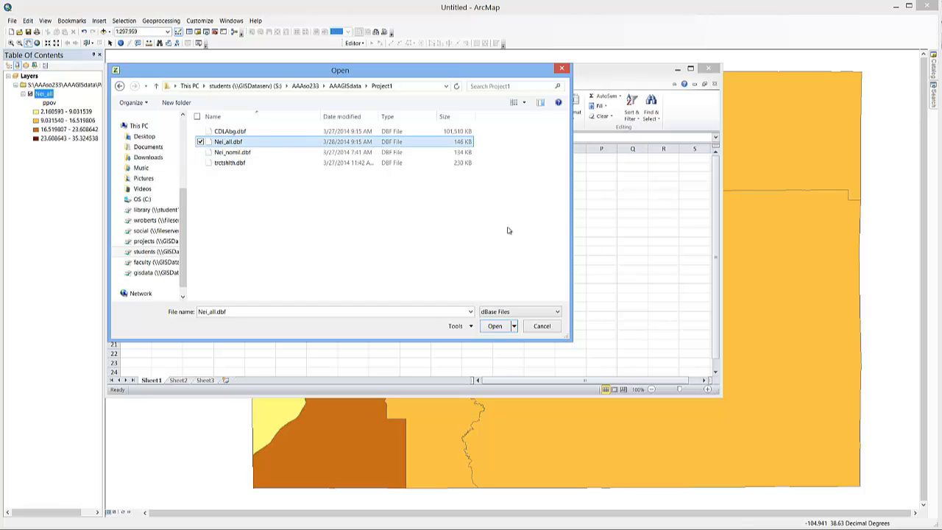
pyautogui.click(495, 326)
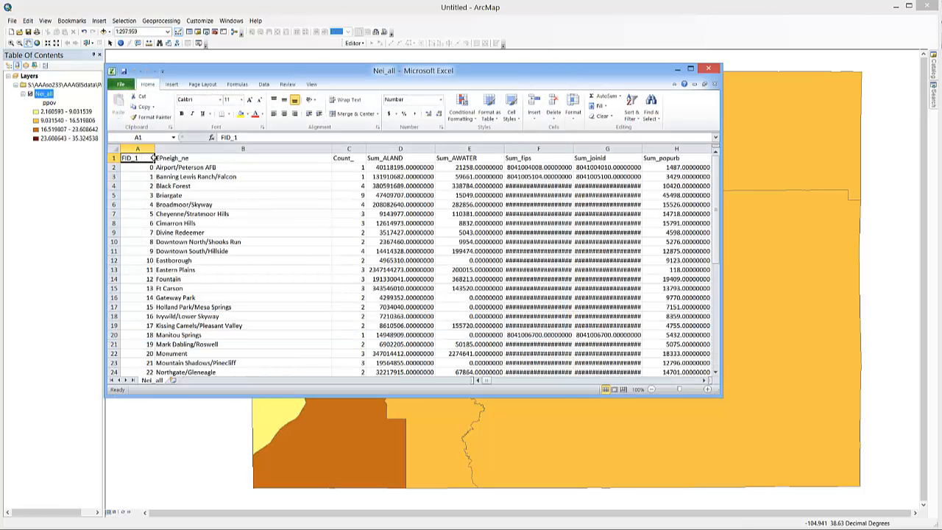
# Select the whole Nei_all table, from the FID_1 header to the last row and column, and copy it.
pyautogui.moveTo(150, 160); pyautogui.dragTo(608, 343)
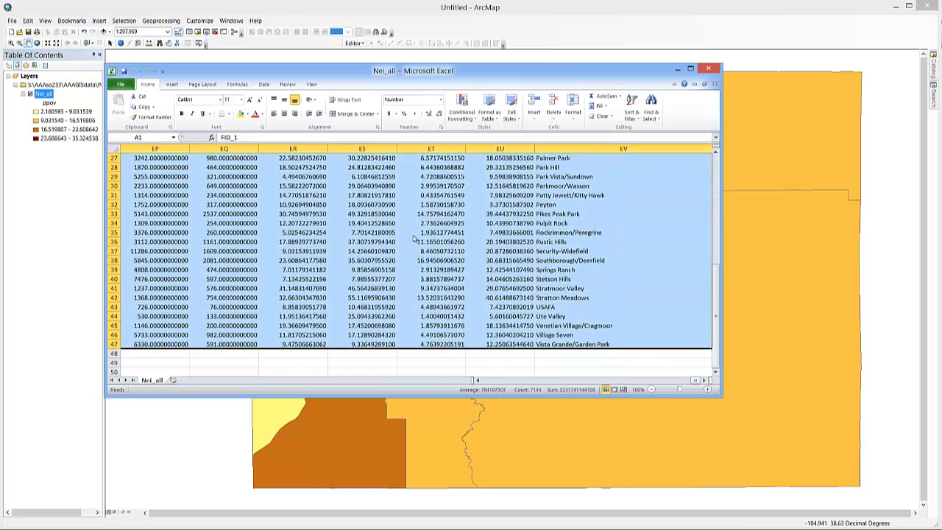
pyautogui.rightClick(325, 236)
pyautogui.click(341, 253)
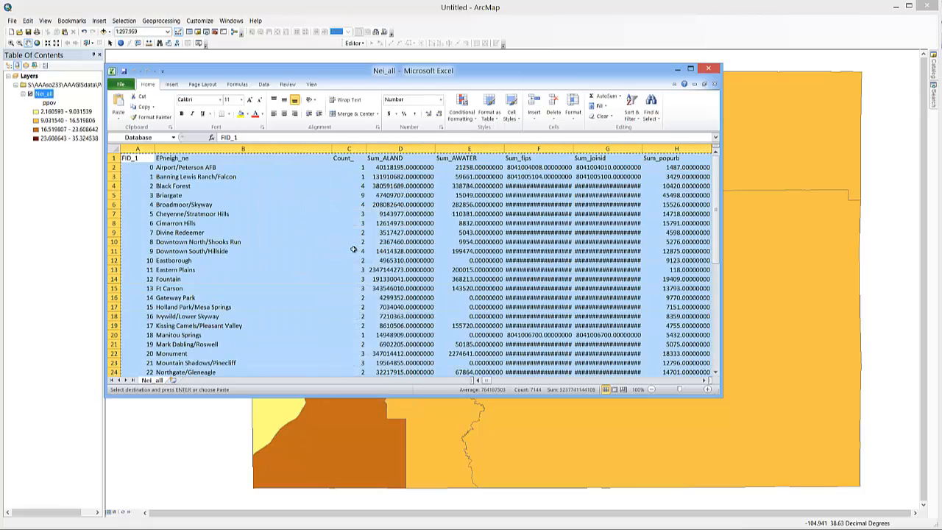
# Switch to Stata by starting a new session.
pyautogui.click(431, 467)
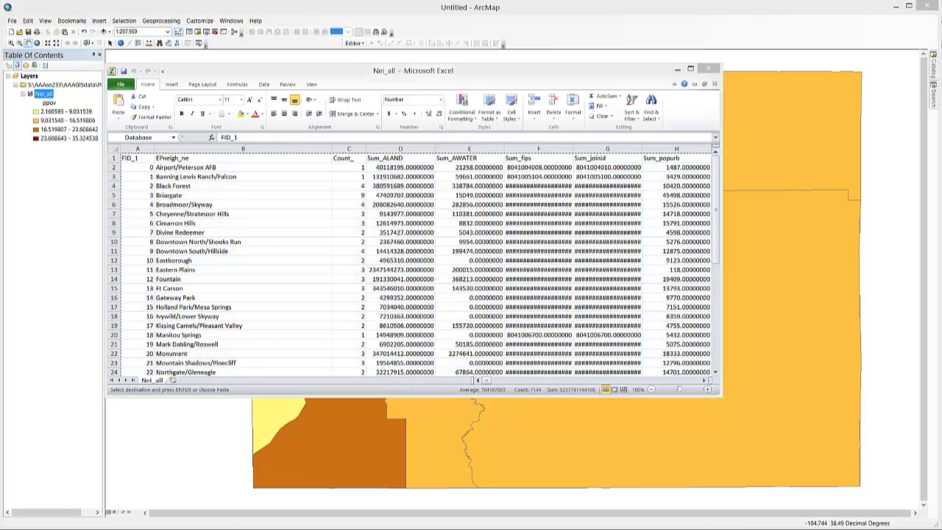
pyautogui.rightClick(355, 528)
pyautogui.click(335, 500)
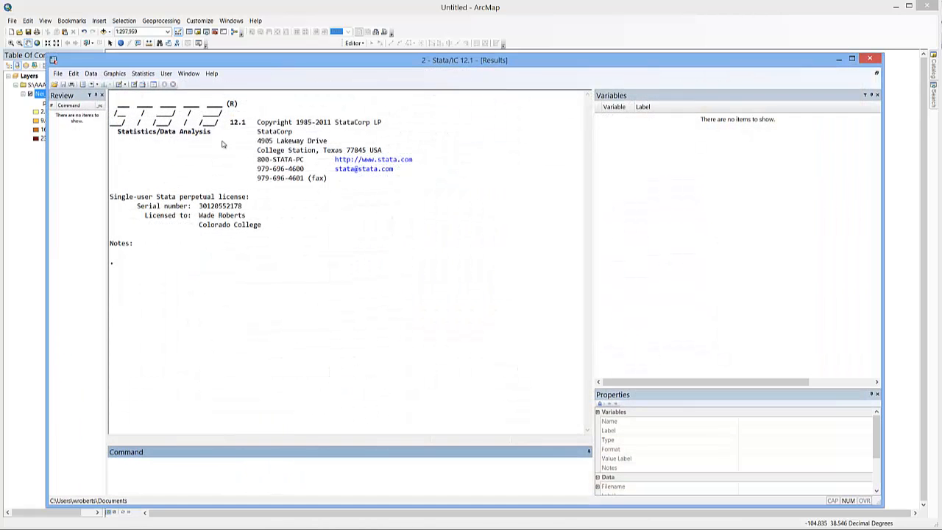
# Paste the copied table into the Data Editor with the first row treated as variable names, and close the editor.
pyautogui.click(134, 84)
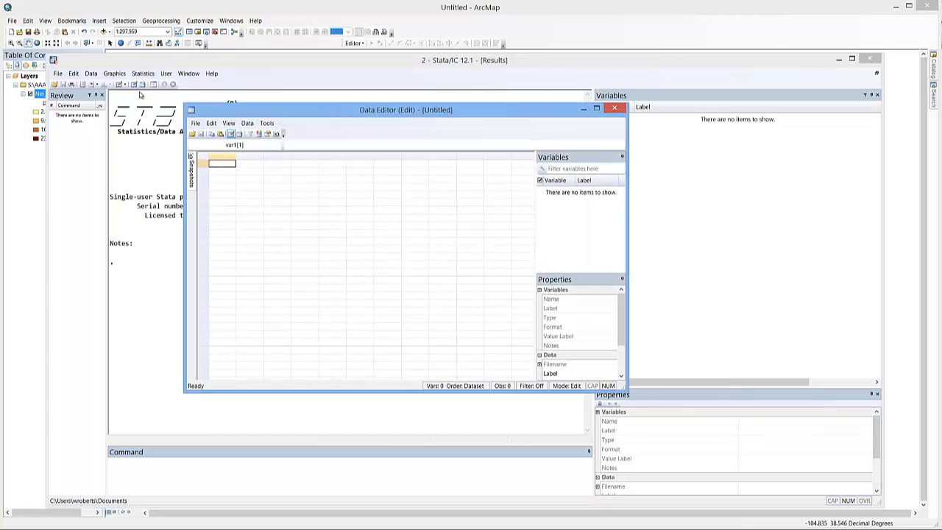
pyautogui.rightClick(223, 165)
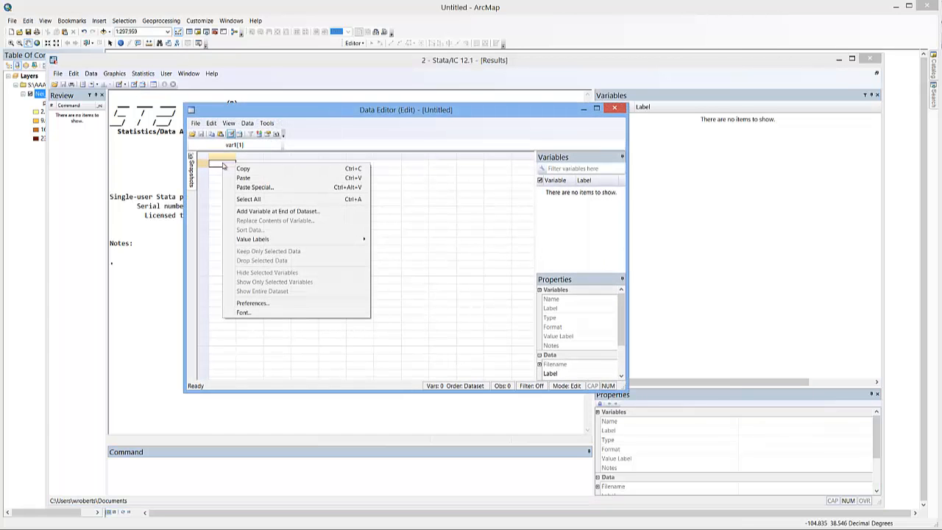
pyautogui.click(242, 177)
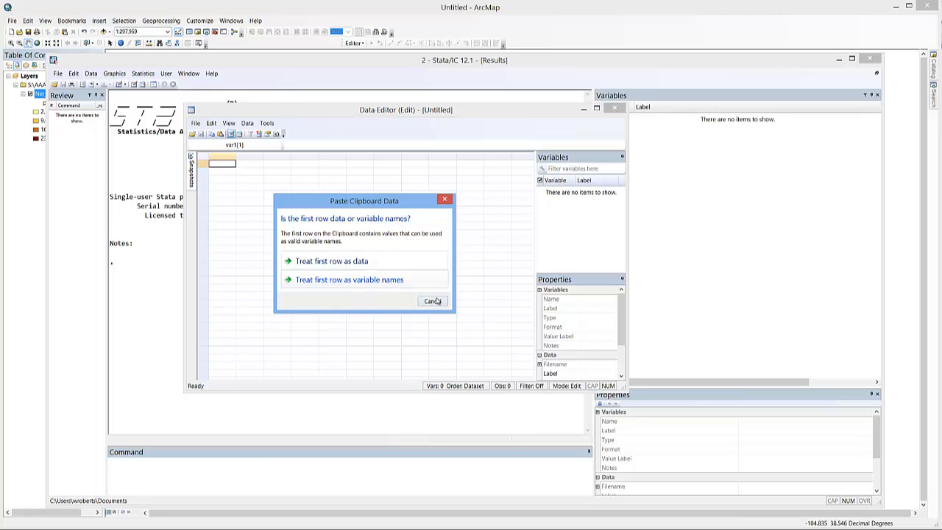
pyautogui.click(390, 280)
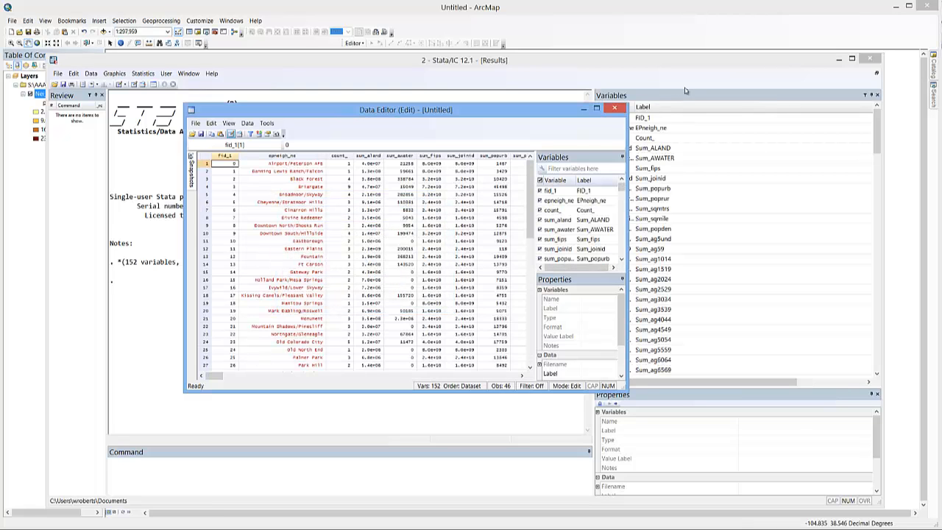
pyautogui.click(615, 109)
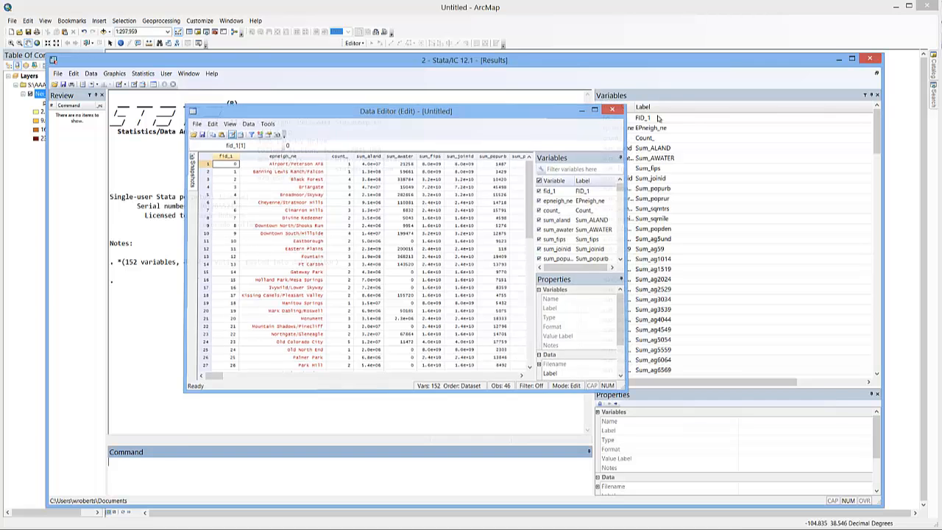
# Generate the variable pasiannh with the command gen pasiannh=asiannh/poptot*100 and check it in the variable list.
pyautogui.moveTo(883, 125); pyautogui.dragTo(891, 356)
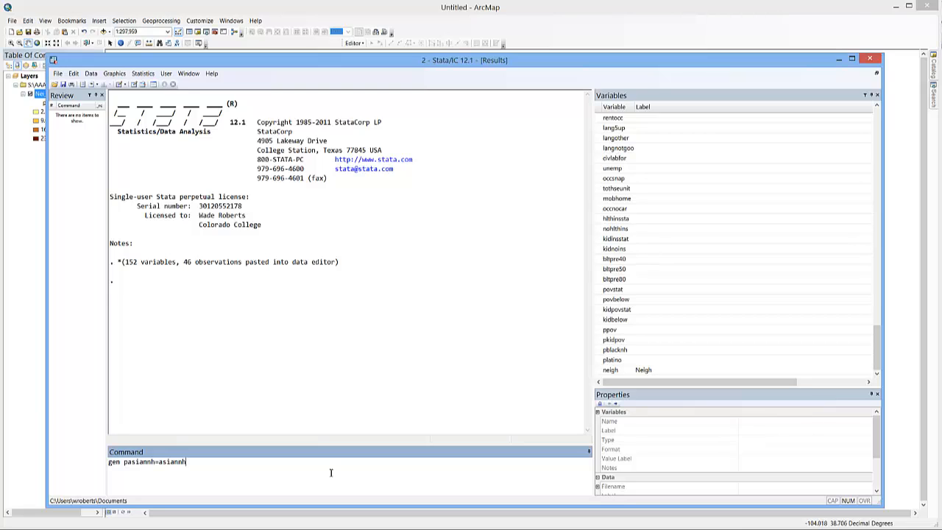
pyautogui.write('optot*100')
pyautogui.press('Return')
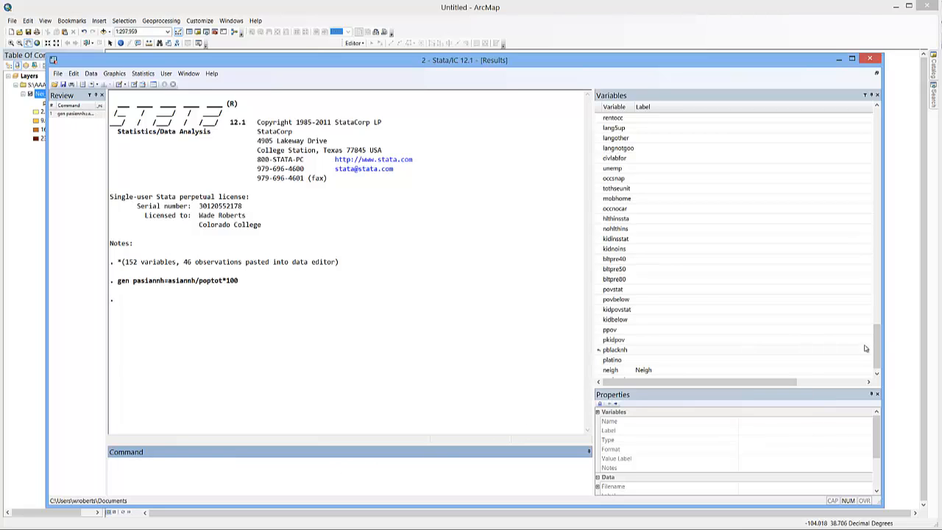
pyautogui.scroll(-1, 866, 348)
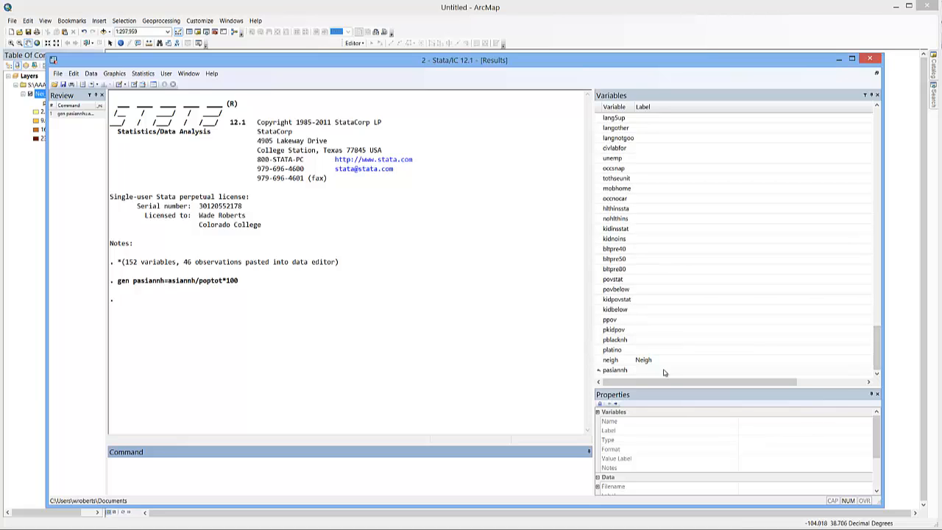
# Define a basic scatter plot in a new twoway graph with mortrate as the Y variable and ppov as the X variable.
pyautogui.click(117, 75)
pyautogui.click(126, 84)
pyautogui.click(481, 264)
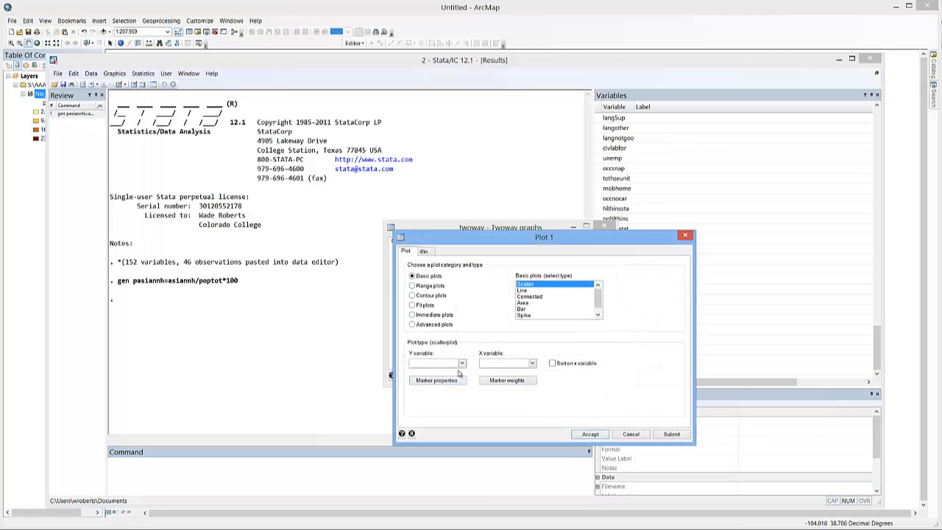
pyautogui.click(463, 366)
pyautogui.moveTo(462, 380); pyautogui.dragTo(461, 407)
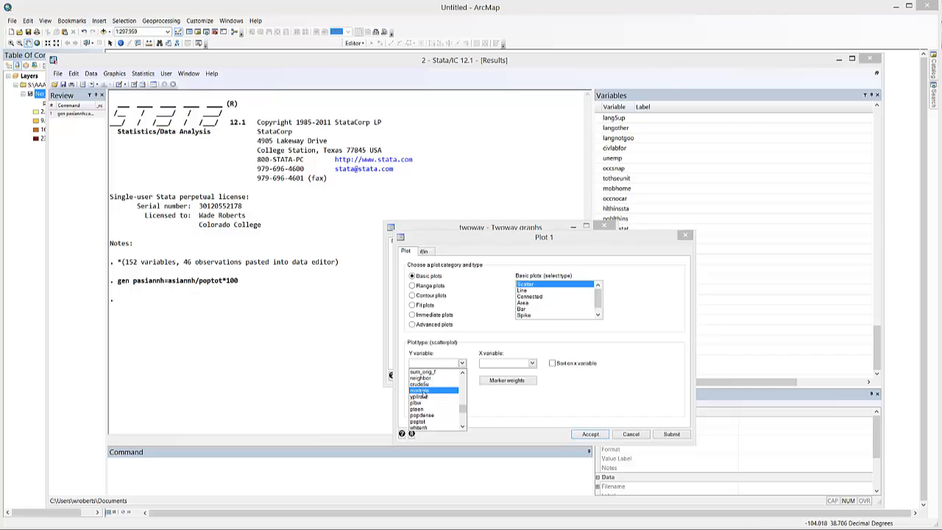
pyautogui.click(424, 391)
pyautogui.click(532, 362)
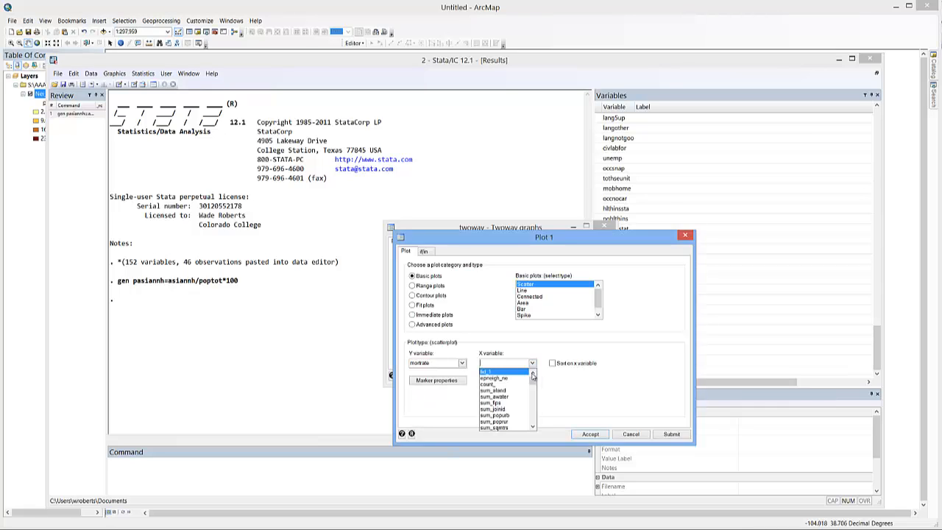
pyautogui.moveTo(533, 375); pyautogui.dragTo(532, 423)
pyautogui.click(504, 423)
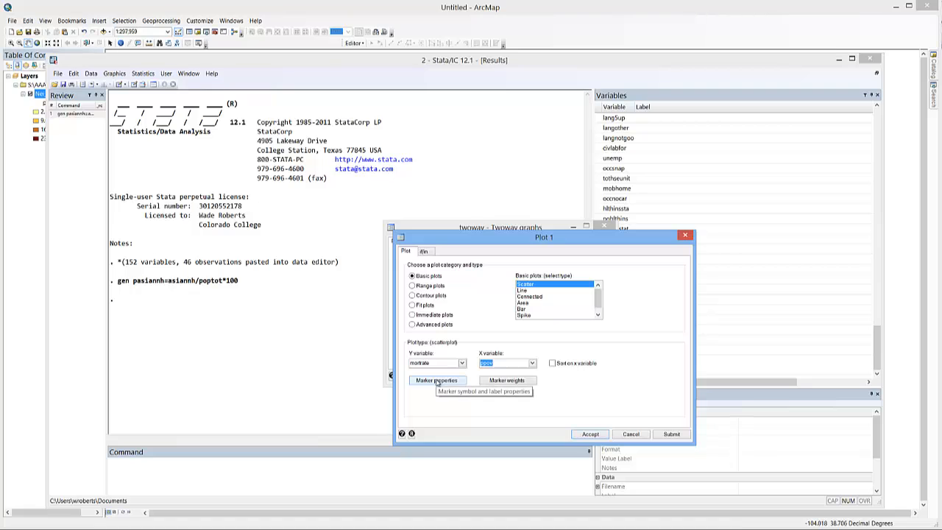
# Add marker labels from the variable neigh with label size Tiny, and accept the scatter plot definition.
pyautogui.click(462, 380)
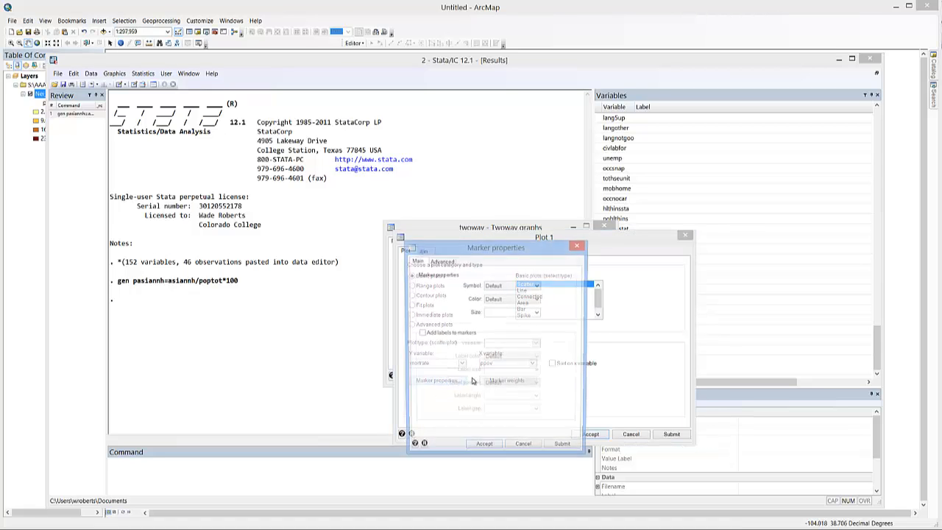
pyautogui.click(420, 333)
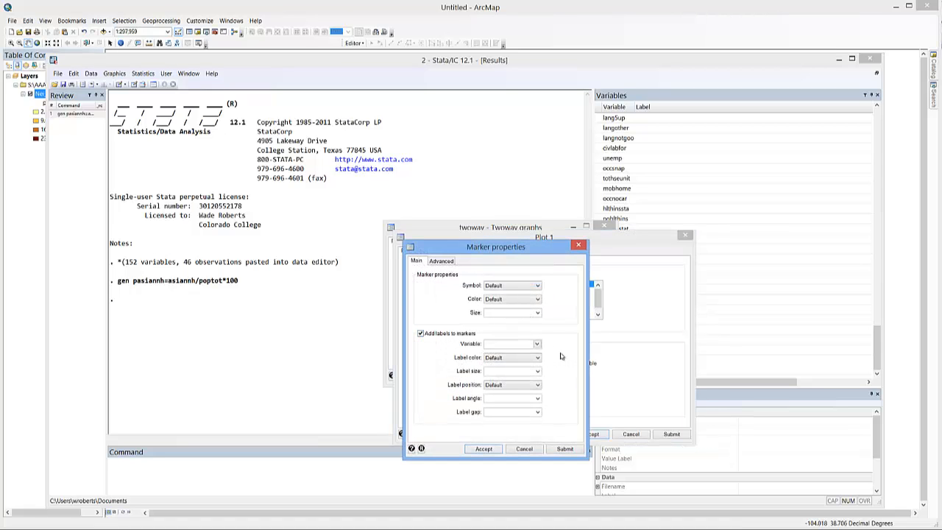
pyautogui.click(537, 346)
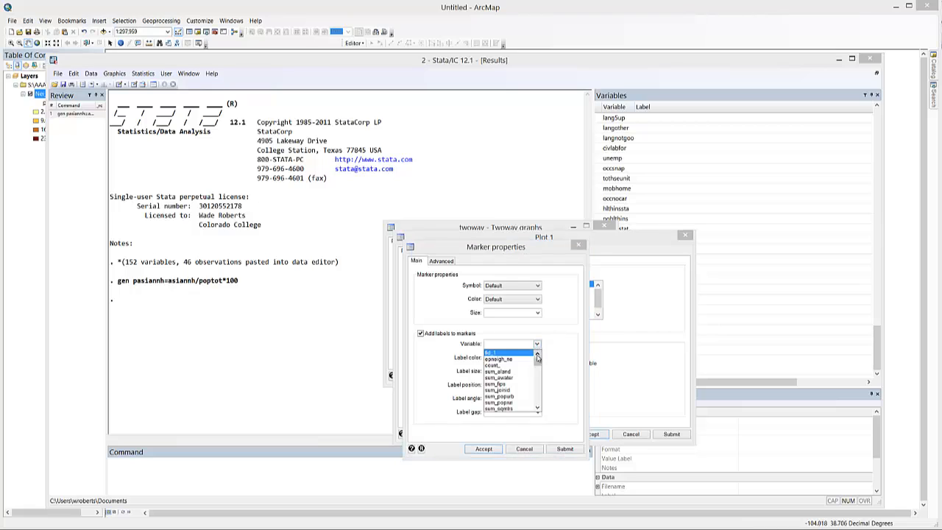
pyautogui.click(518, 361)
pyautogui.click(537, 345)
pyautogui.moveTo(538, 362); pyautogui.dragTo(537, 409)
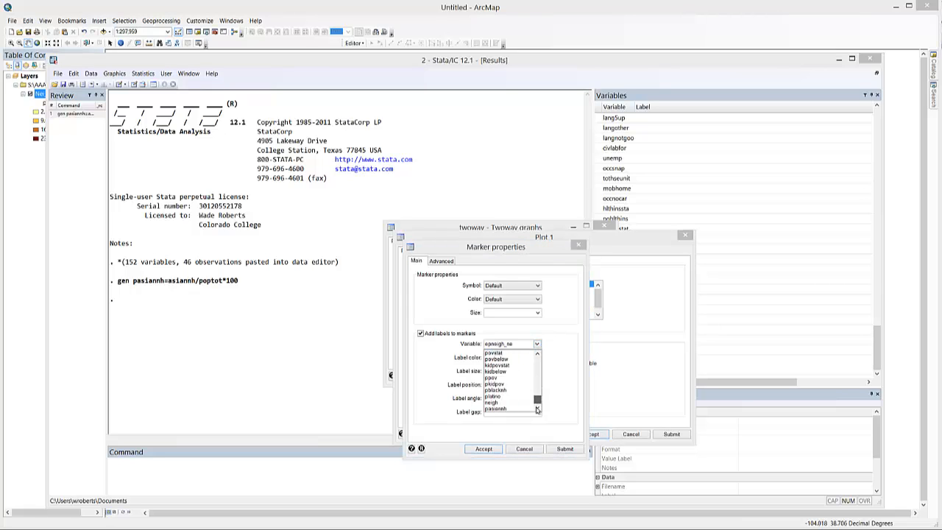
pyautogui.click(495, 402)
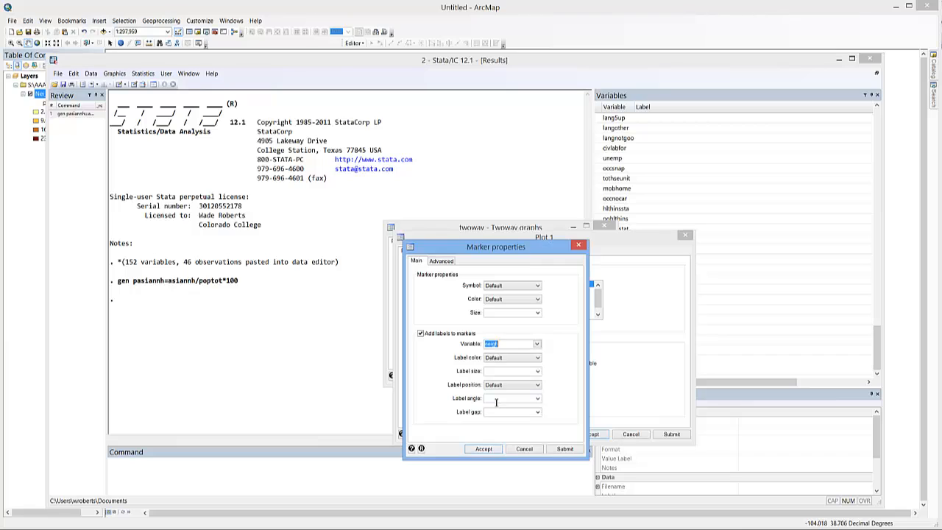
pyautogui.click(537, 371)
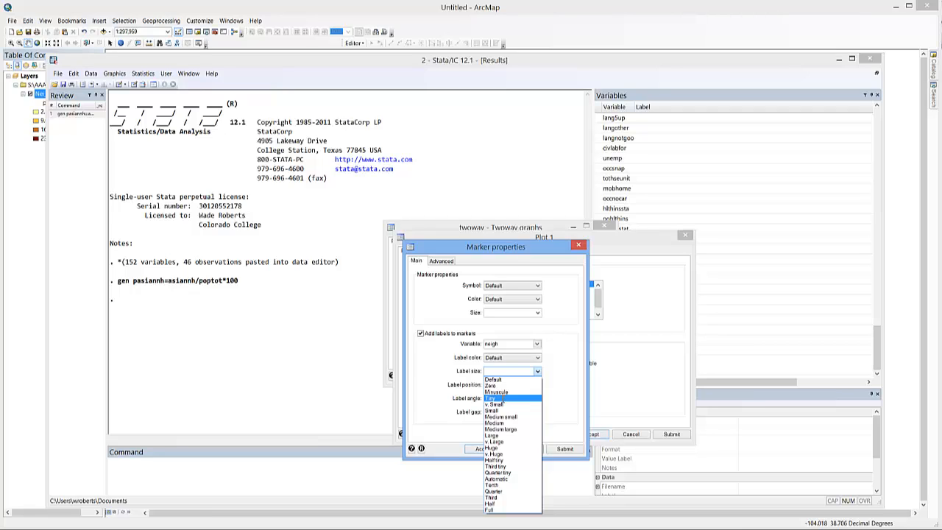
pyautogui.click(503, 398)
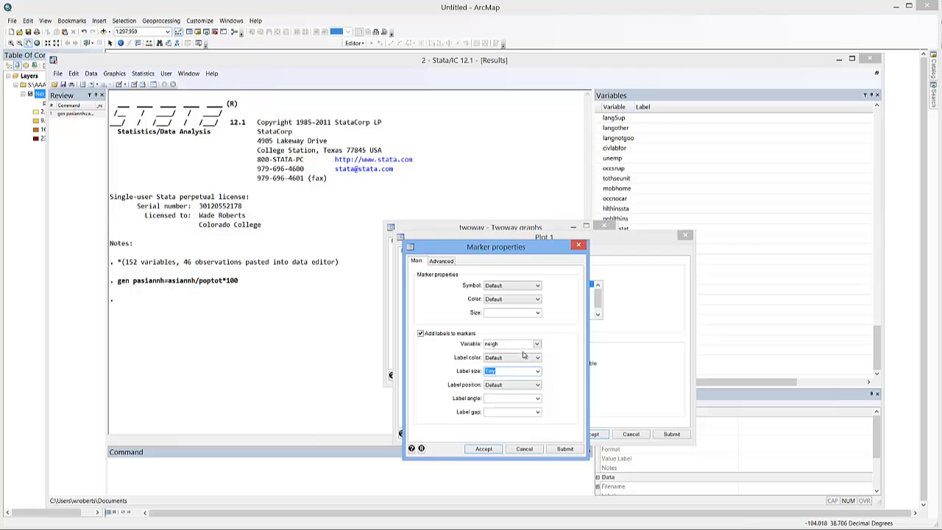
pyautogui.click(490, 450)
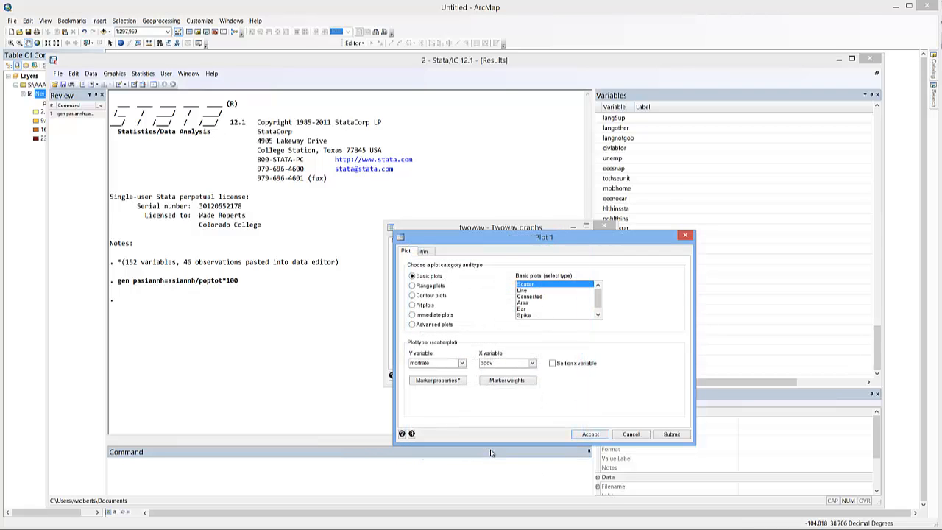
pyautogui.click(590, 434)
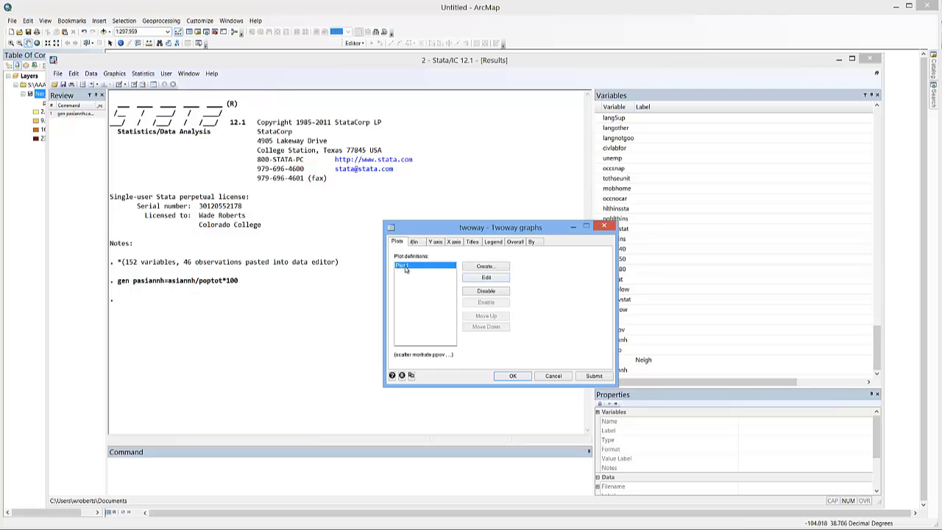
# Restrict Plot 1 to observations with the expression mortrate>0, accept it and draw the scatter plot.
pyautogui.click(480, 278)
pyautogui.click(425, 252)
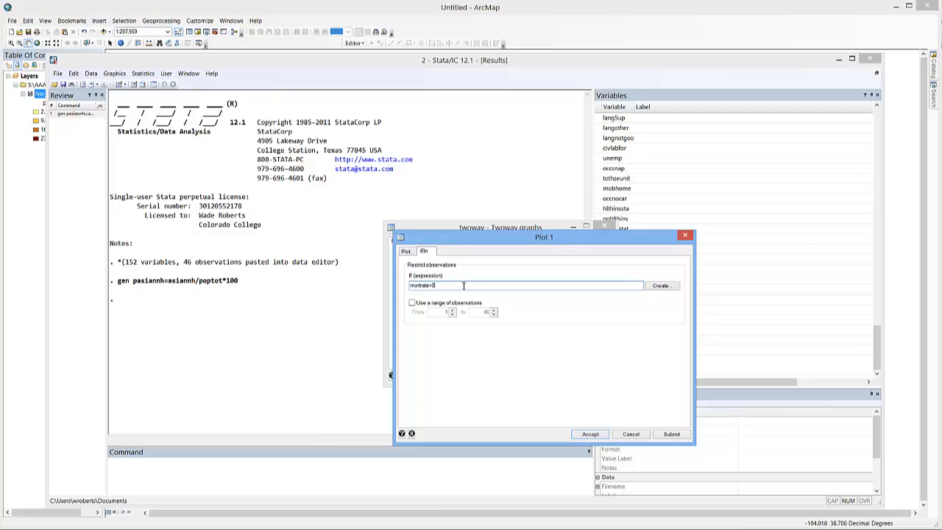
pyautogui.click(590, 433)
pyautogui.click(523, 376)
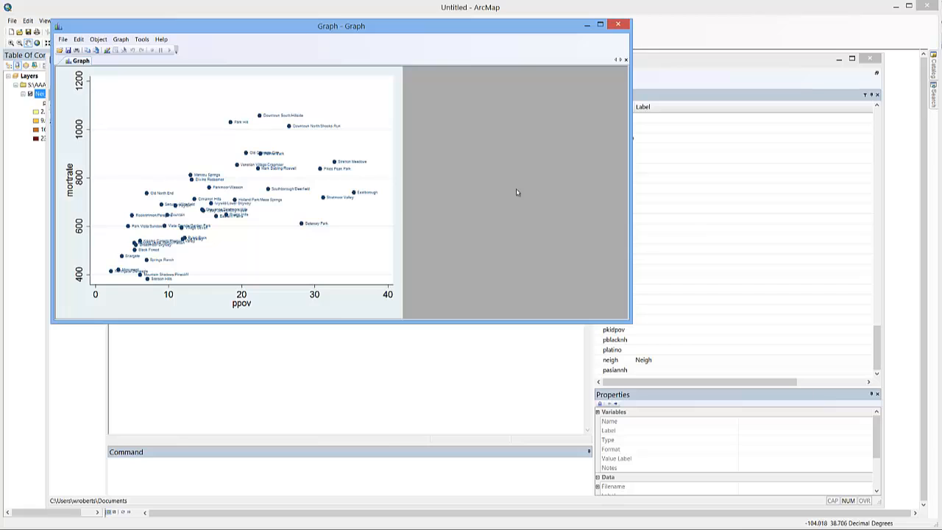
# Start the Graph Editor for the scatter plot and enlarge its window so the neighbourhood labels are readable.
pyautogui.click(107, 50)
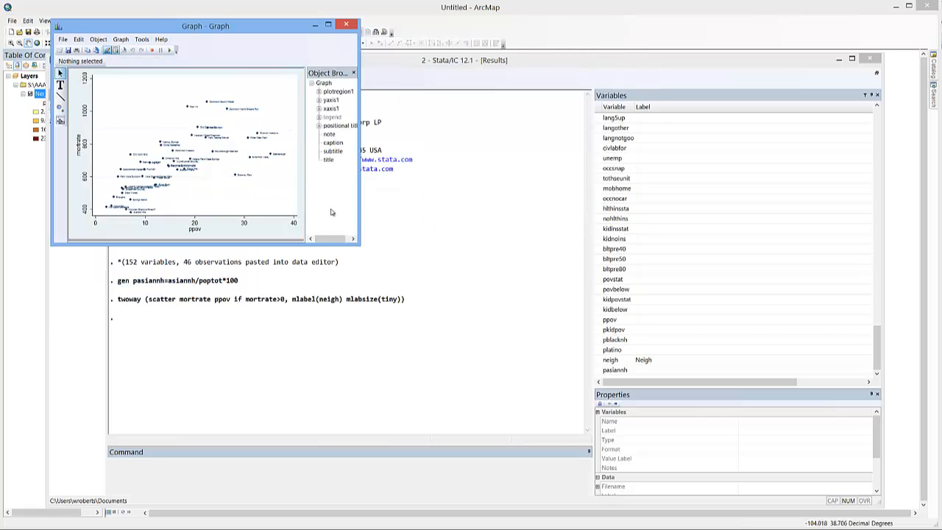
pyautogui.moveTo(358, 245); pyautogui.dragTo(691, 439)
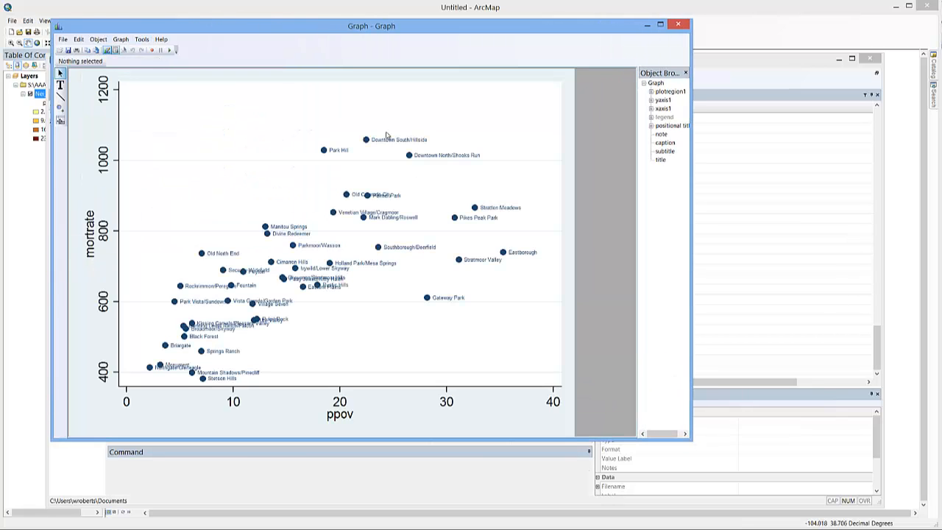
pyautogui.moveTo(352, 27); pyautogui.dragTo(374, 43)
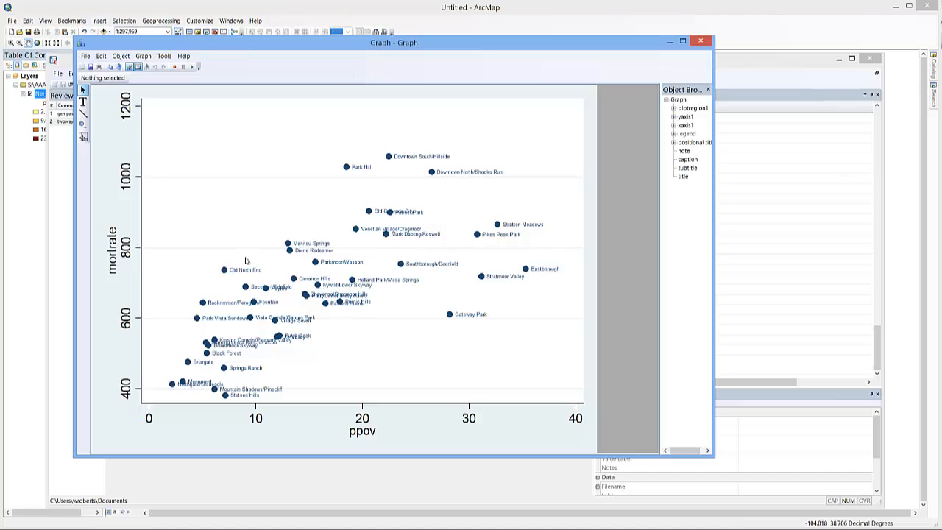
# Replace the X axis title ppov with Percent Impoverished.
pyautogui.click(366, 431)
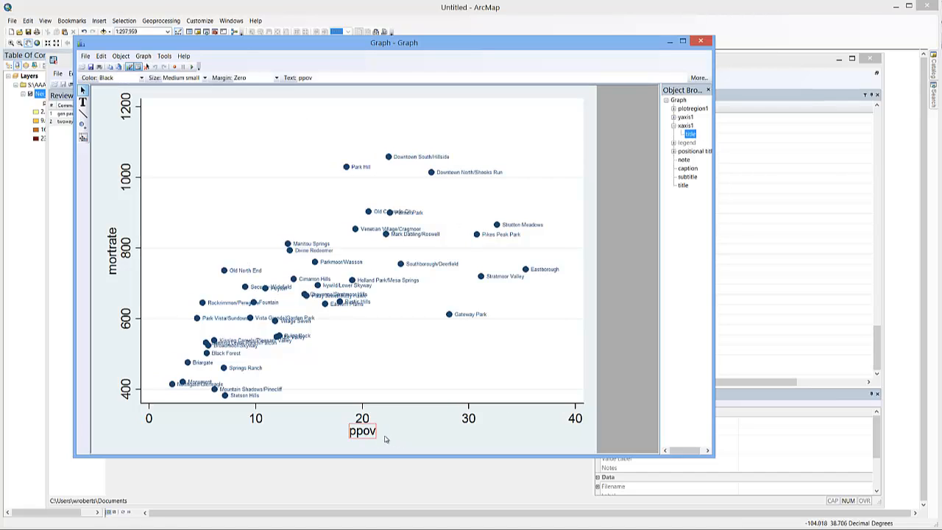
pyautogui.rightClick(358, 432)
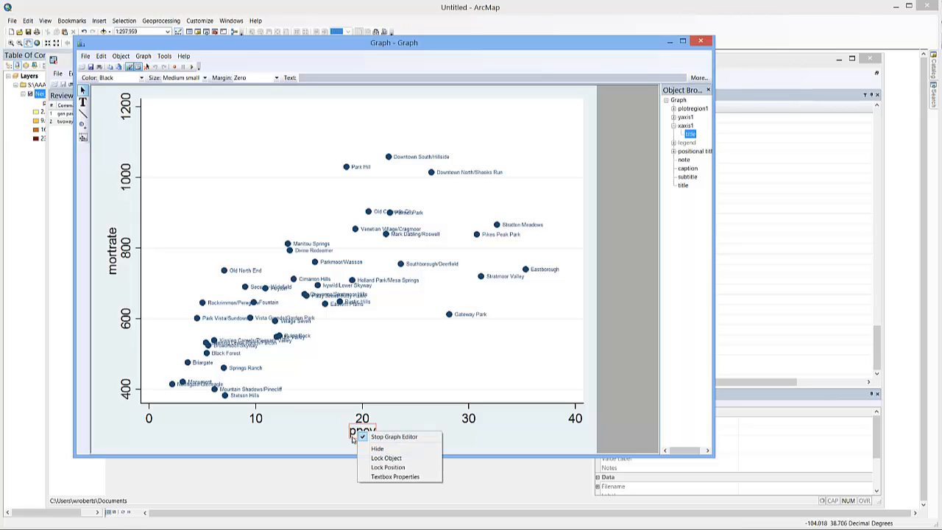
pyautogui.click(312, 440)
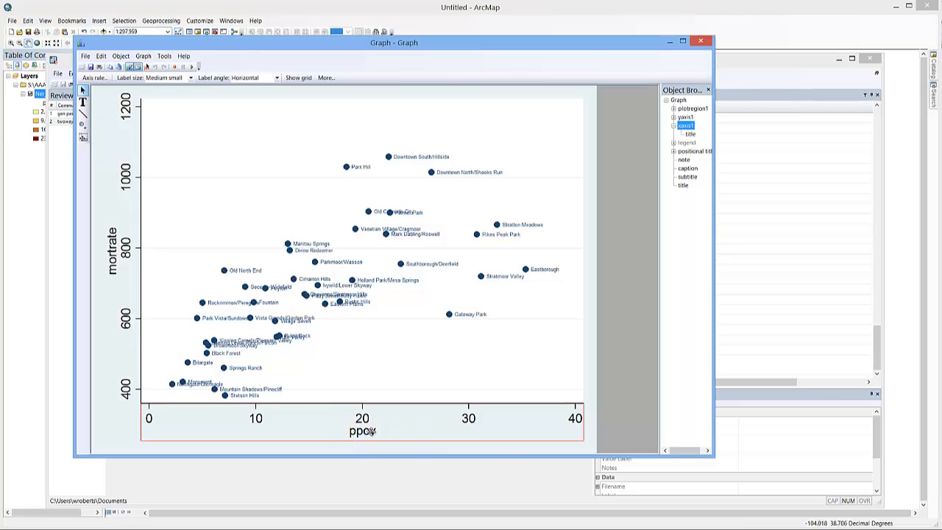
pyautogui.click(363, 430)
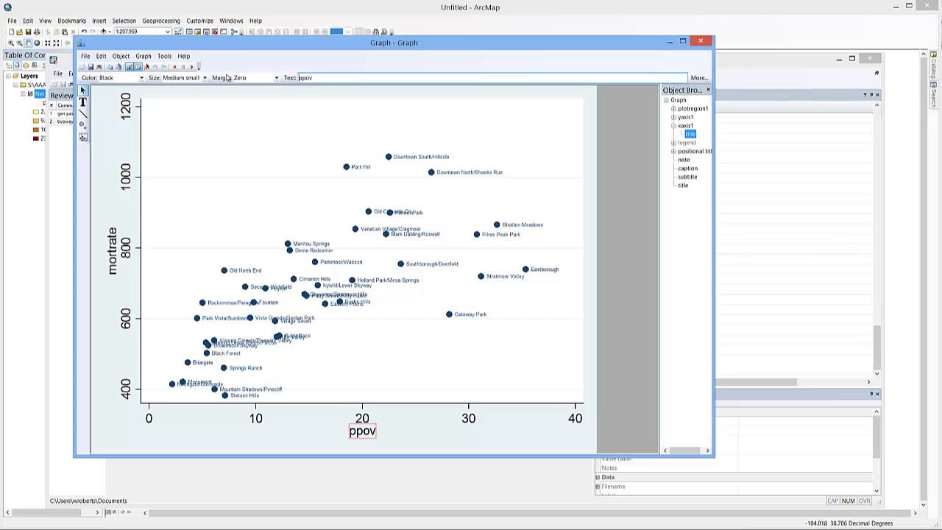
pyautogui.moveTo(315, 78); pyautogui.dragTo(274, 78)
pyautogui.press('BackSpace')
pyautogui.write('Percent Improverished')
pyautogui.click(274, 79)
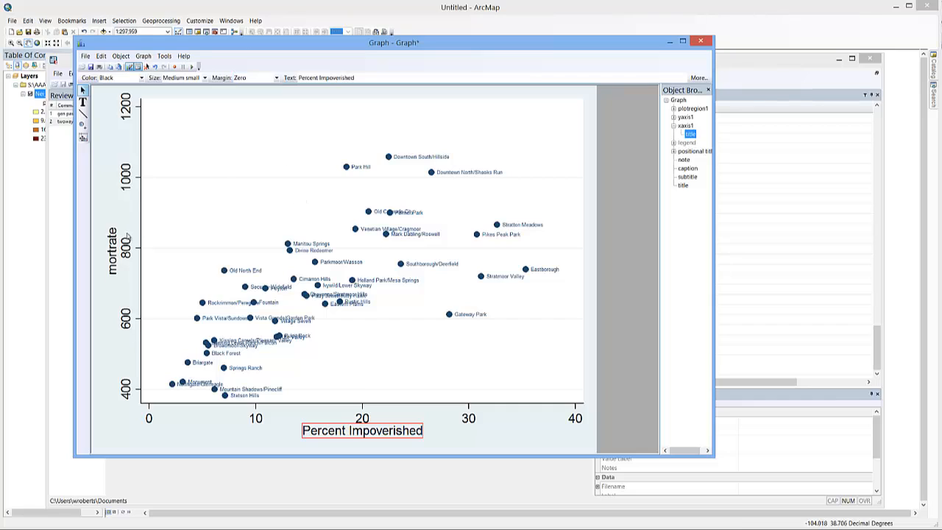
# Replace the Y axis title mortrate with Age-Adjusted Mortality Rate (per 100,000).
pyautogui.click(111, 238)
pyautogui.doubleClick(319, 81)
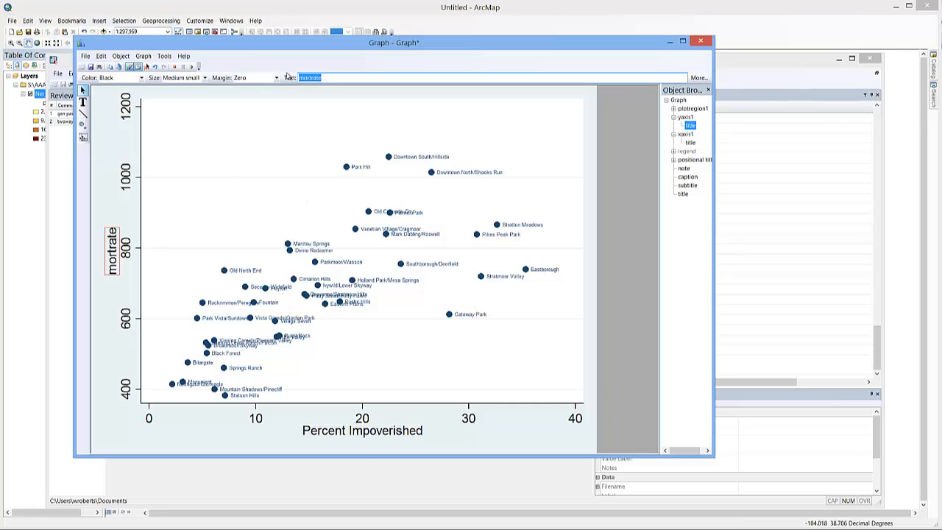
pyautogui.press('BackSpace')
pyautogui.write('Age-Adjusted Mortality R')
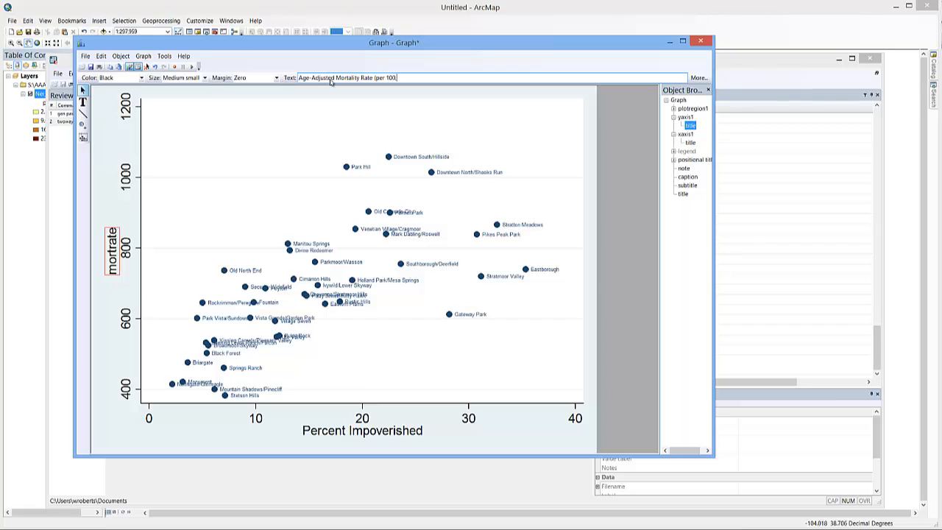
pyautogui.press('Return')
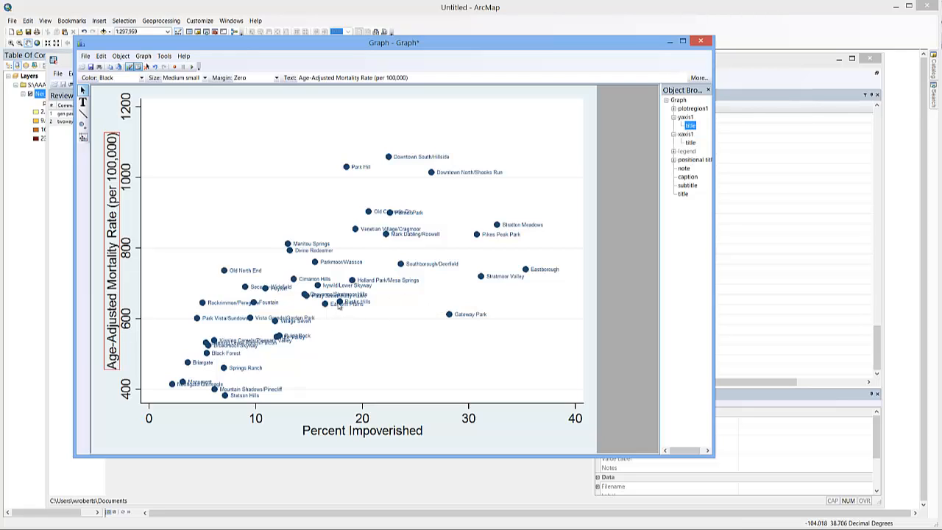
# Set the position of the single Eastern Plains marker label to 4 o'clock through its observation properties.
pyautogui.click(340, 308)
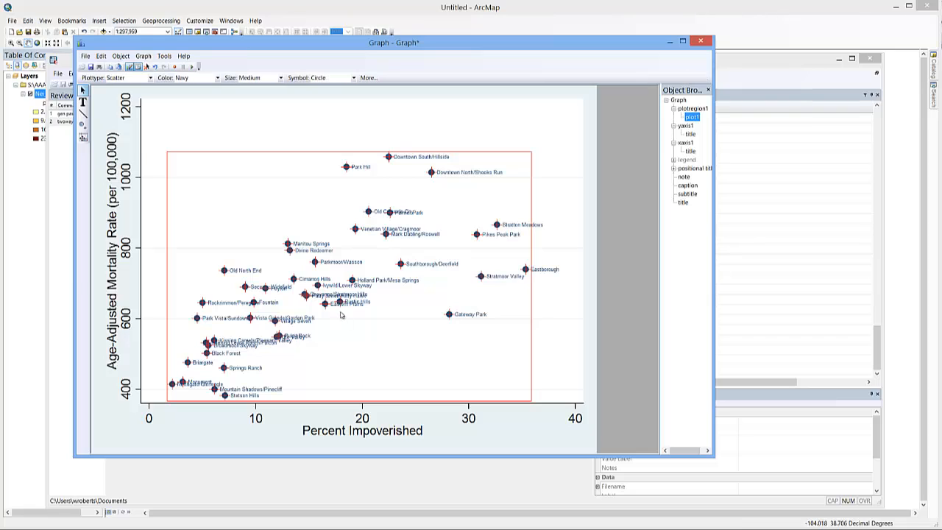
pyautogui.click(341, 308)
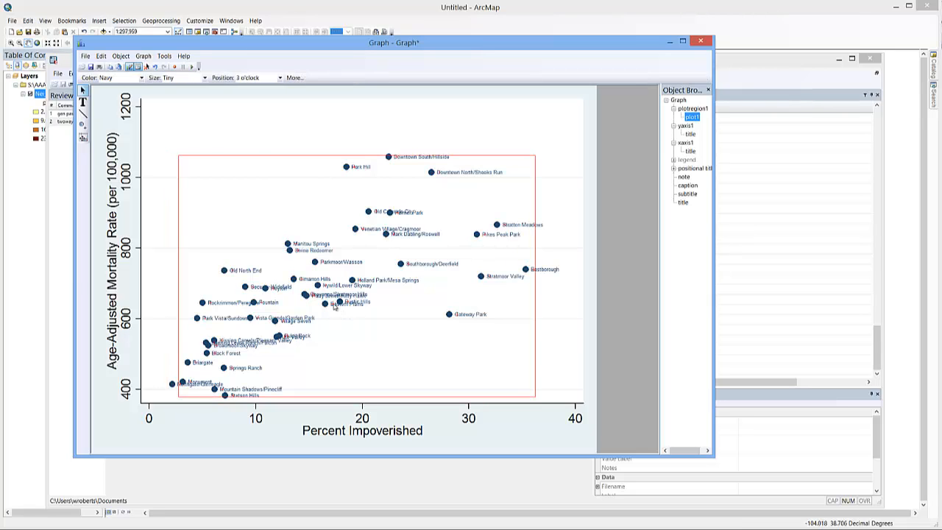
pyautogui.rightClick(335, 307)
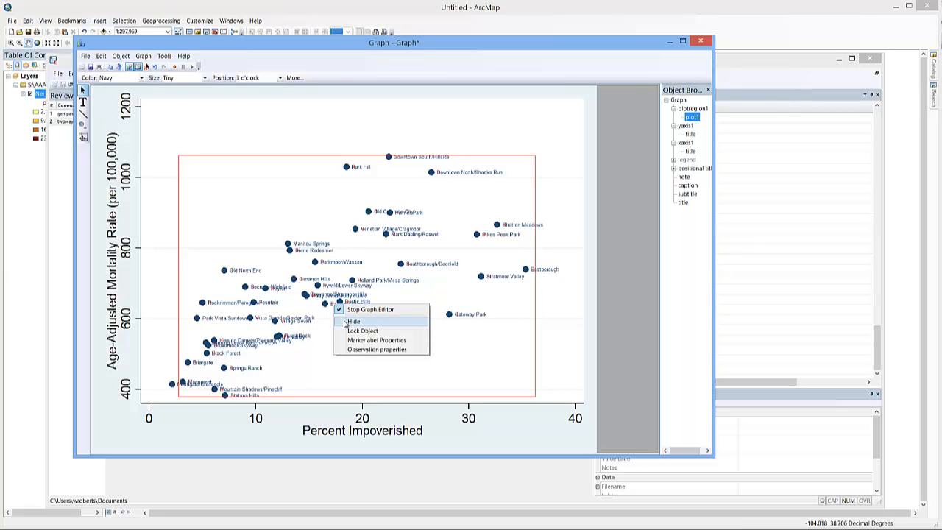
pyautogui.click(360, 349)
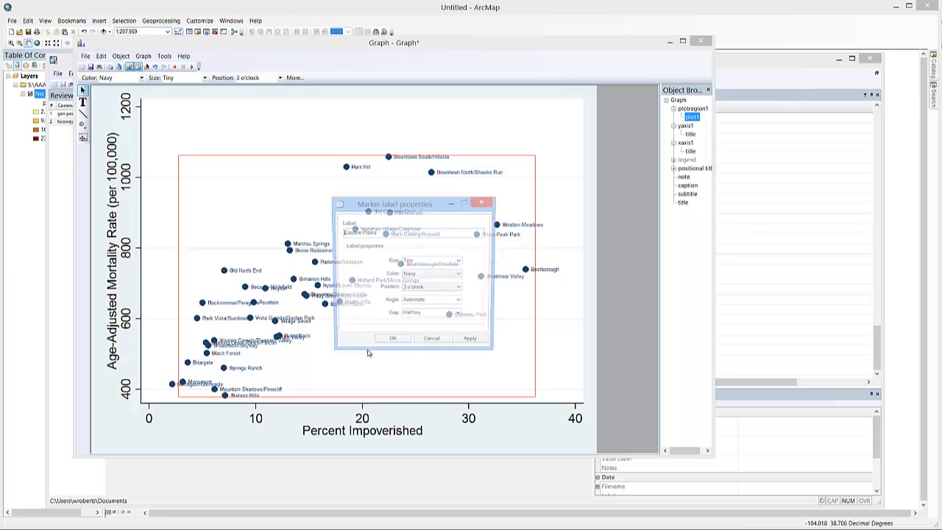
pyautogui.moveTo(426, 206); pyautogui.dragTo(519, 210)
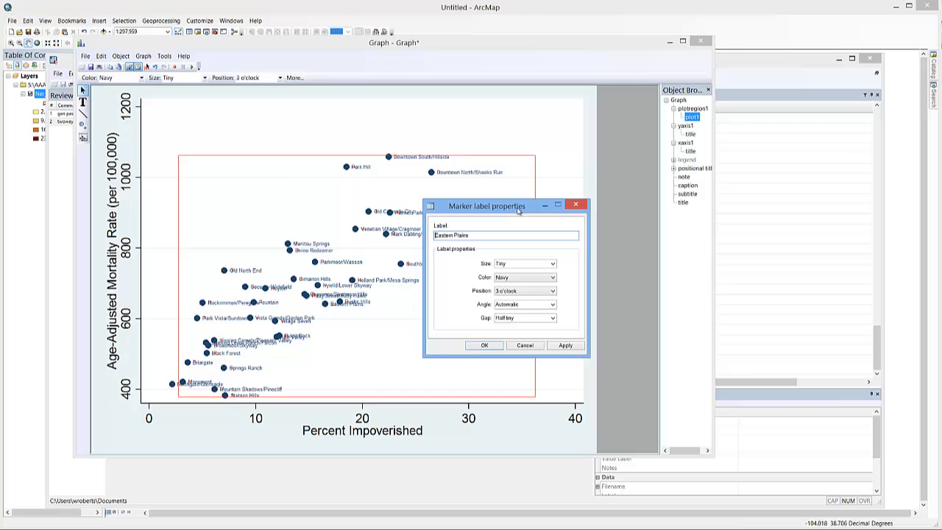
pyautogui.click(537, 291)
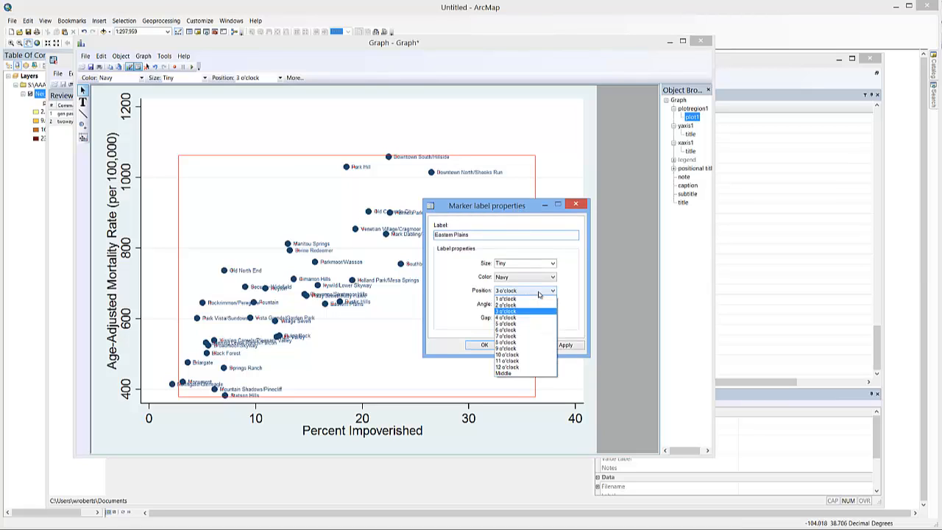
pyautogui.click(515, 318)
pyautogui.click(566, 348)
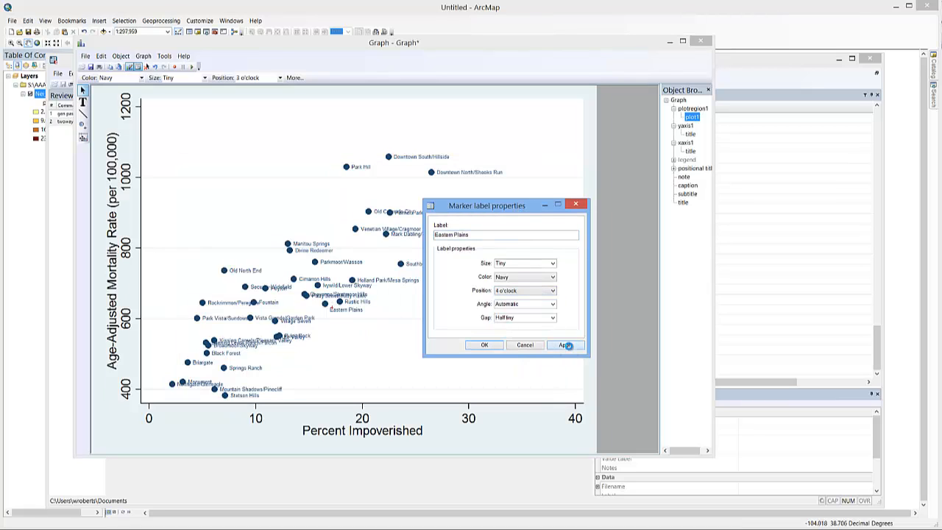
pyautogui.click(502, 345)
# Set the position of the single Cheyenne/Stratmoor Hills marker label to 2 o'clock.
pyautogui.click(322, 297)
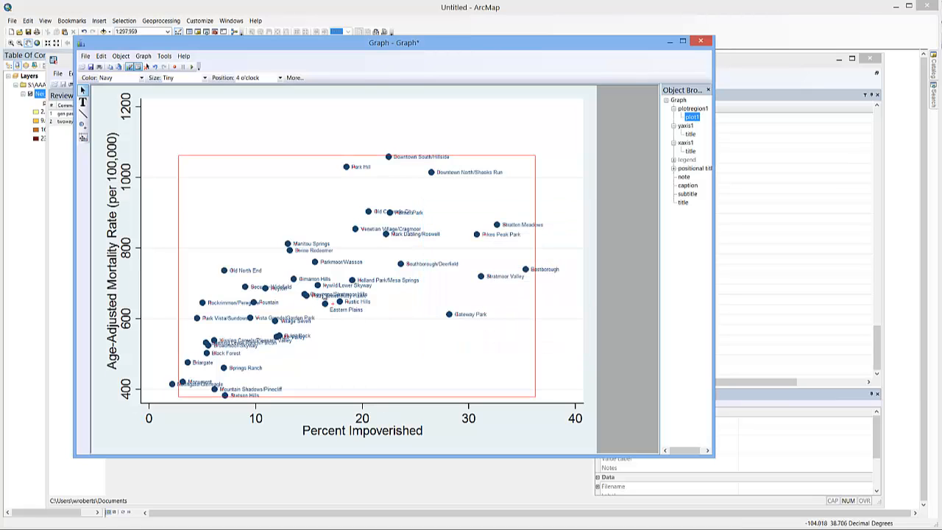
pyautogui.rightClick(313, 295)
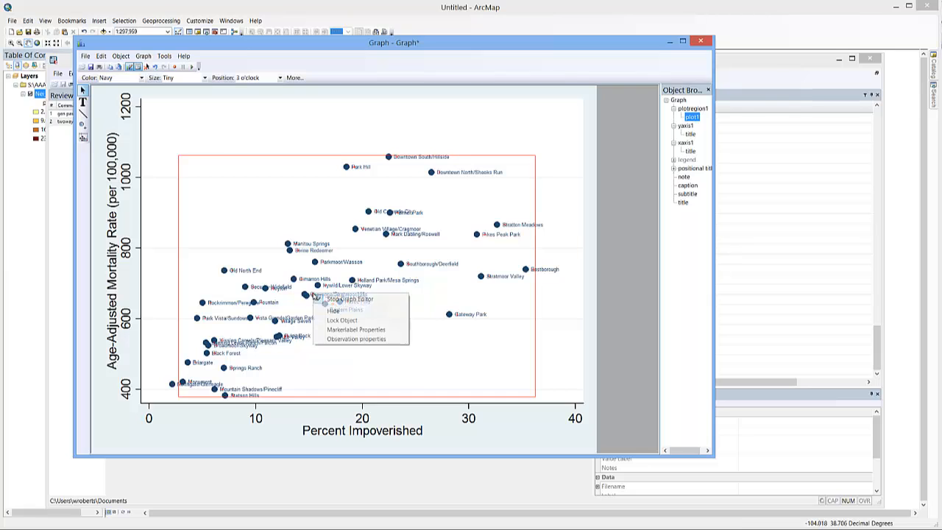
pyautogui.click(344, 340)
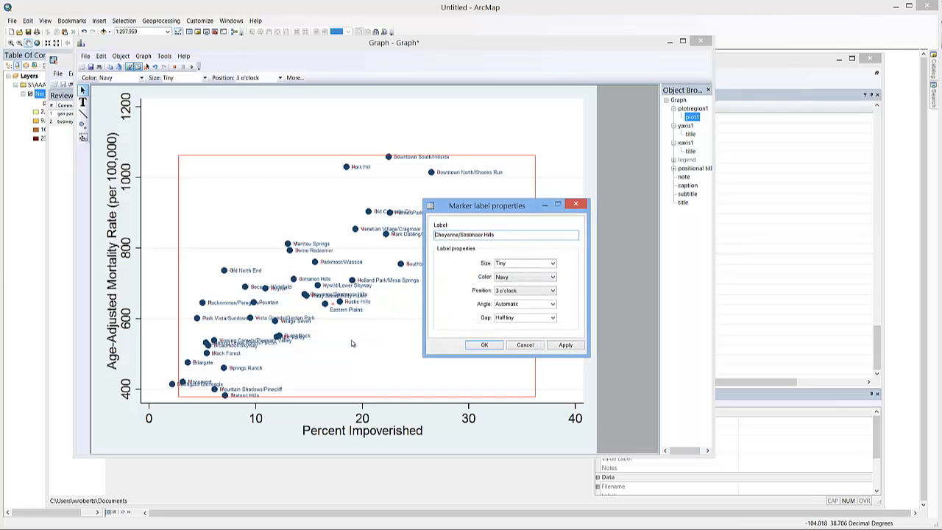
pyautogui.click(527, 291)
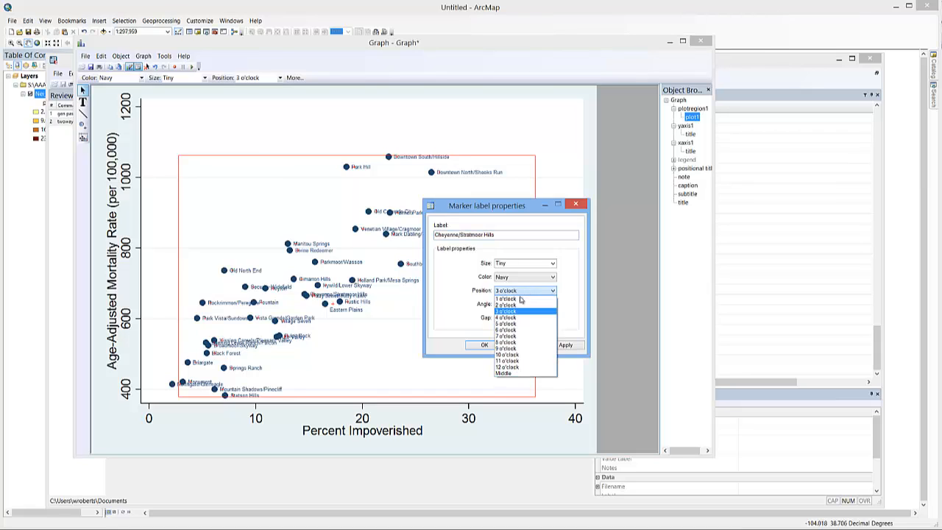
pyautogui.click(519, 307)
pyautogui.click(562, 345)
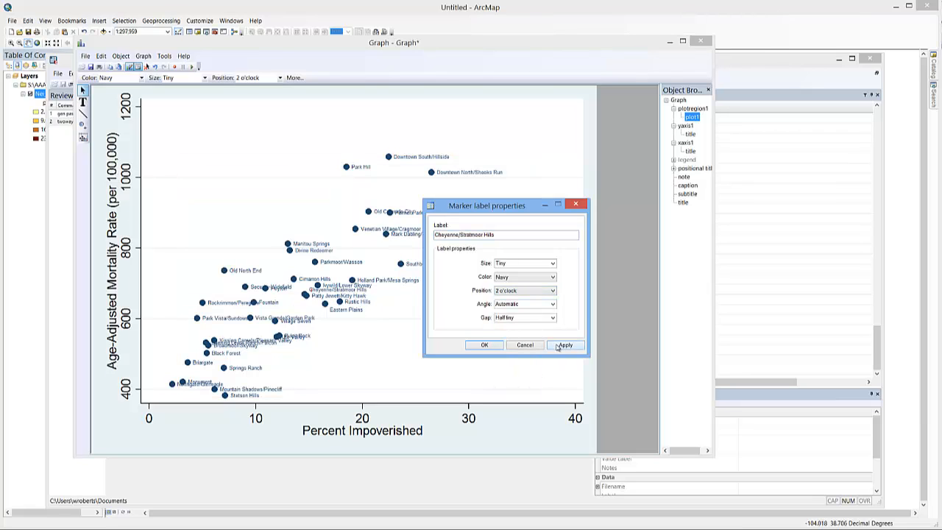
pyautogui.click(485, 345)
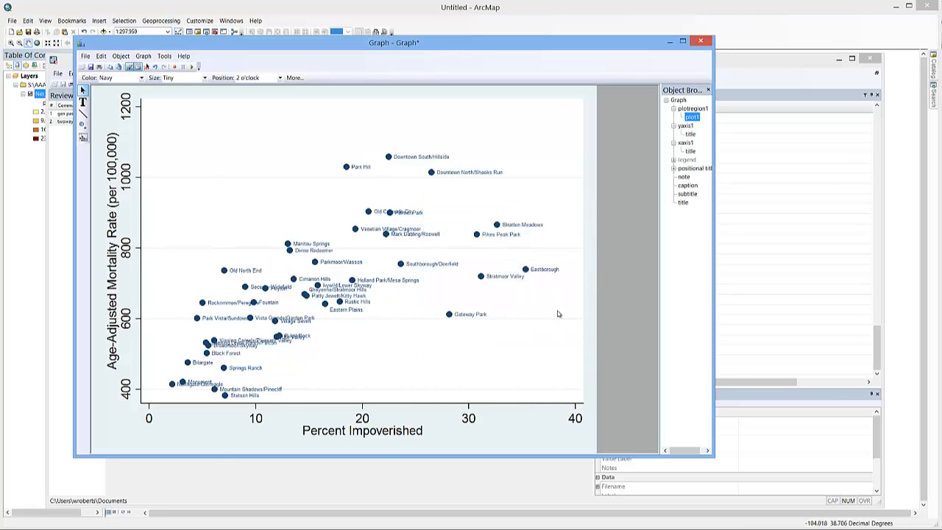
# Add the graph title Mortality Rate against Poverty Rate.
pyautogui.click(682, 202)
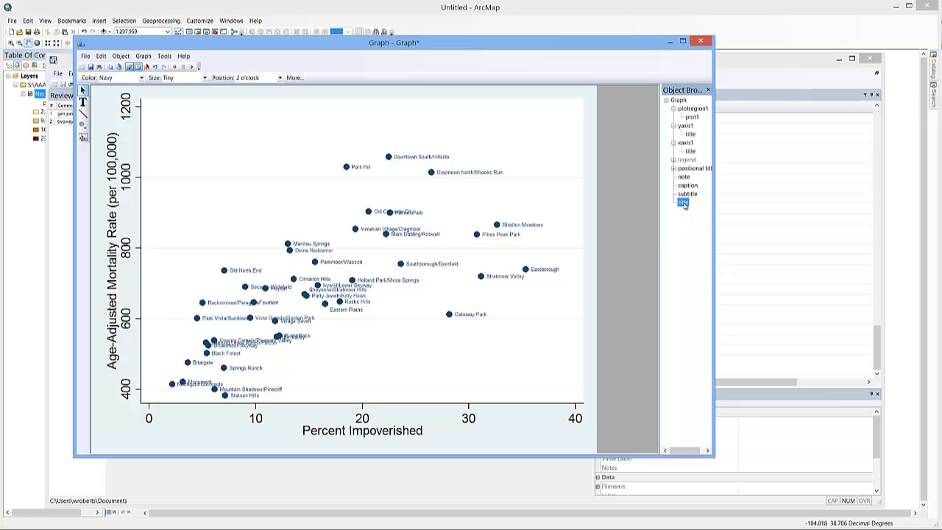
pyautogui.doubleClick(683, 203)
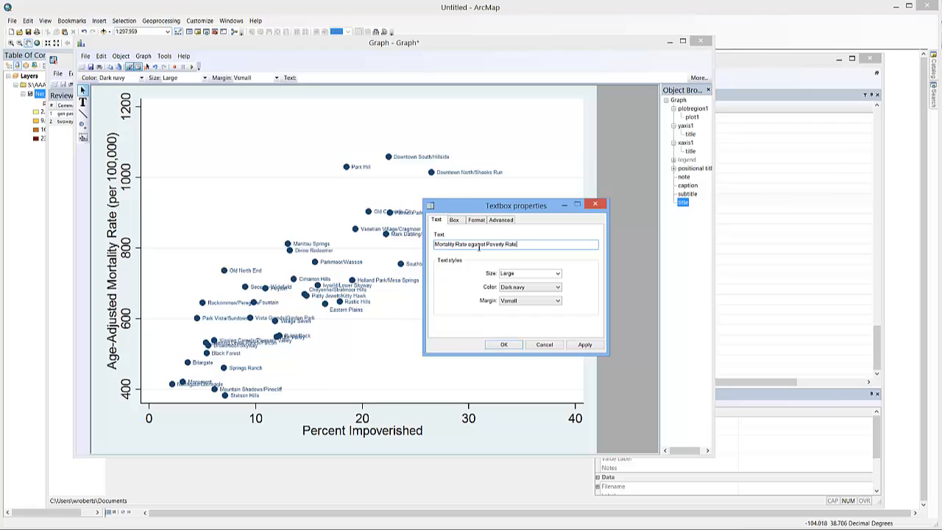
pyautogui.click(585, 348)
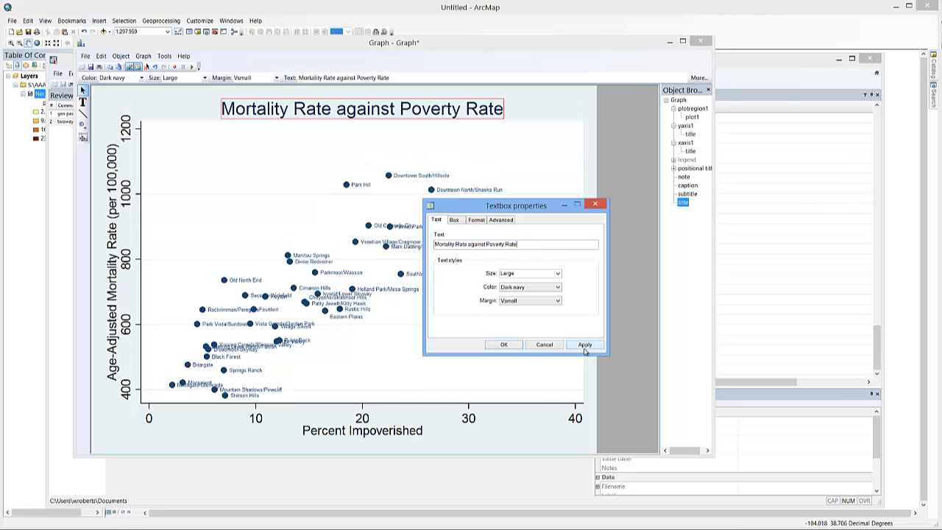
pyautogui.click(517, 344)
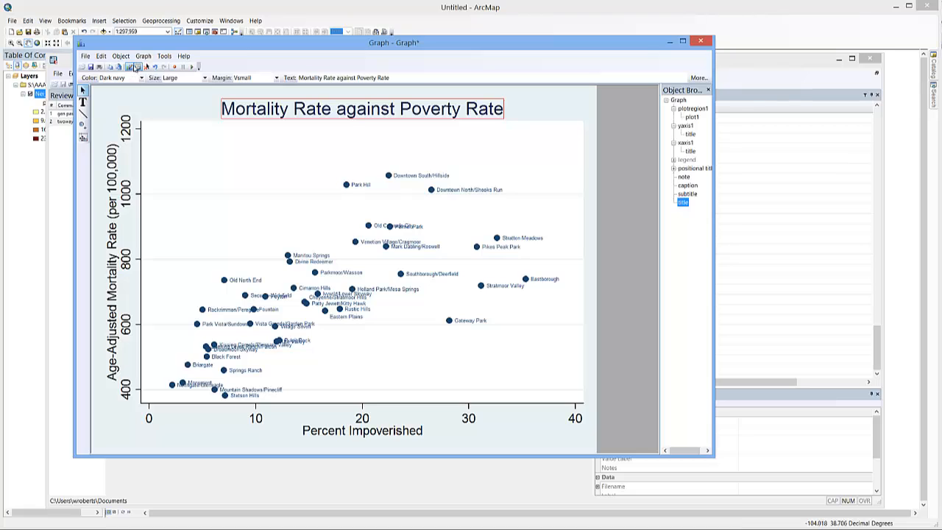
# Leave the Graph Editor and save the changes as the Stata graph mortpov in the Wade2 folder, replacing the existing file.
pyautogui.click(132, 67)
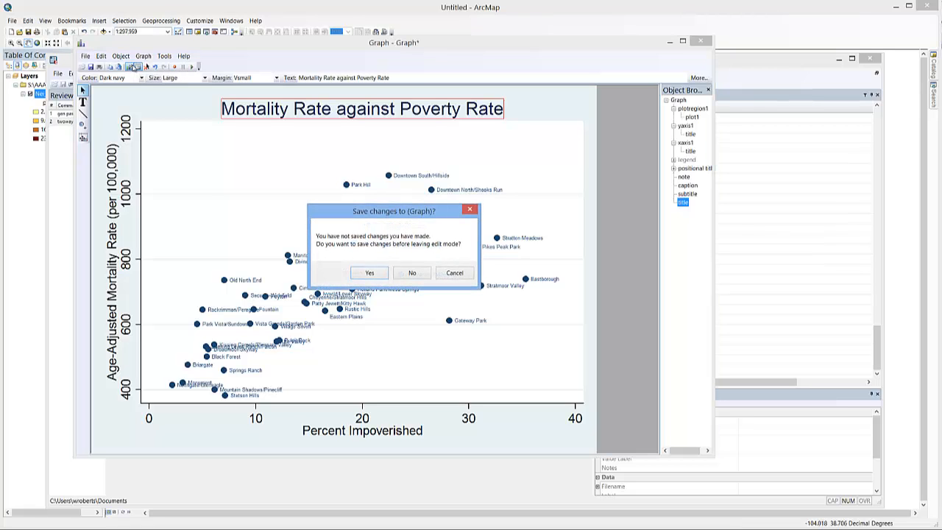
pyautogui.click(370, 273)
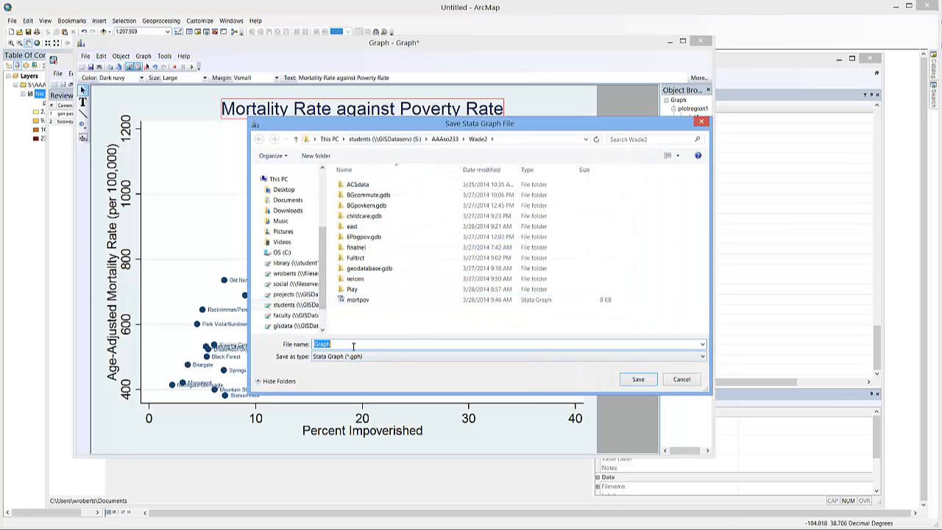
pyautogui.write('mort')
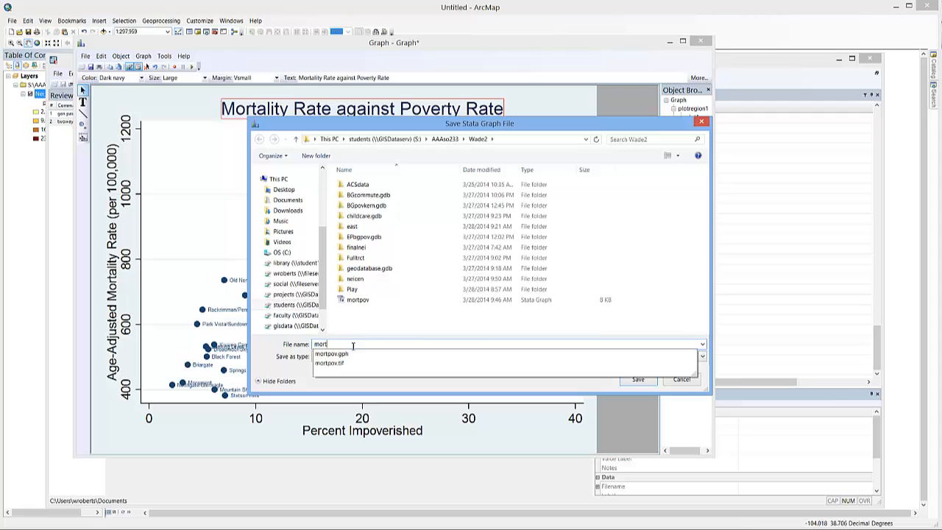
pyautogui.write('pov')
pyautogui.press('Return')
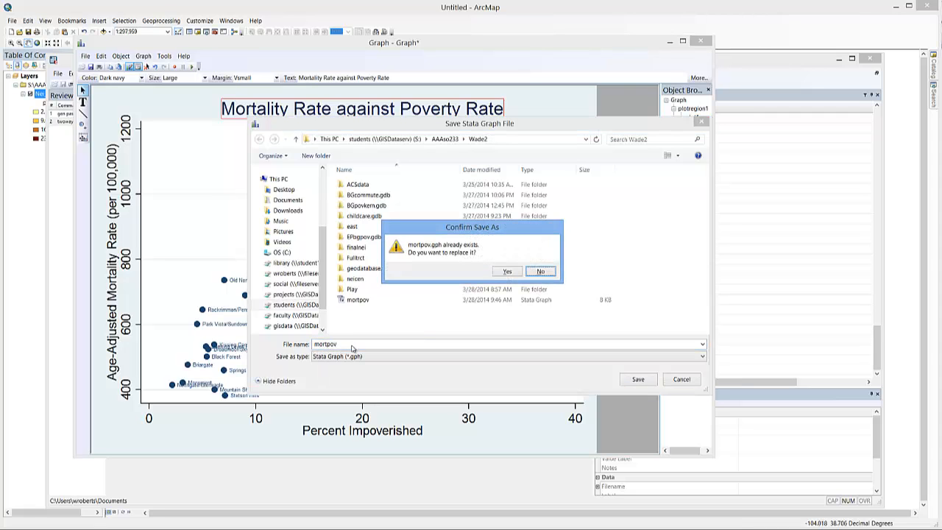
pyautogui.click(506, 270)
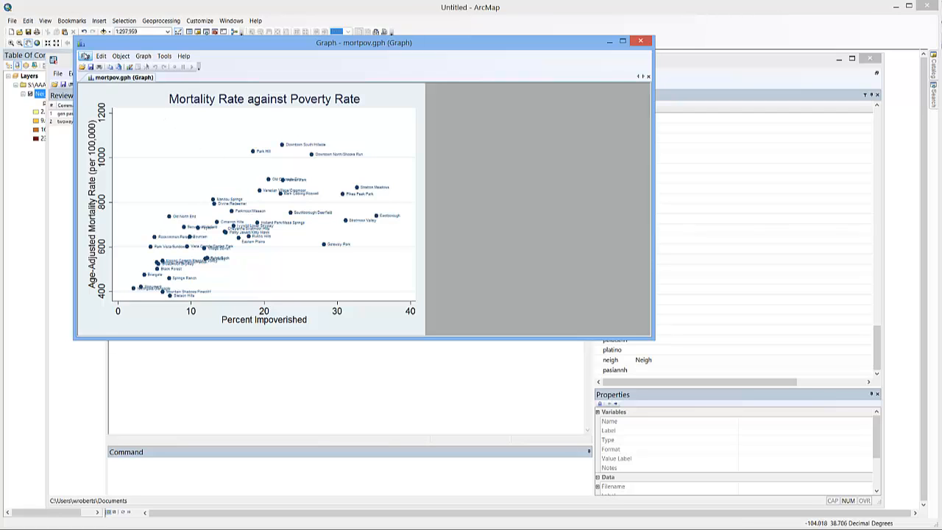
# Save a copy of the mortpov graph in the Wade2 folder in TIFF (*.tif) format.
pyautogui.click(85, 56)
pyautogui.click(94, 94)
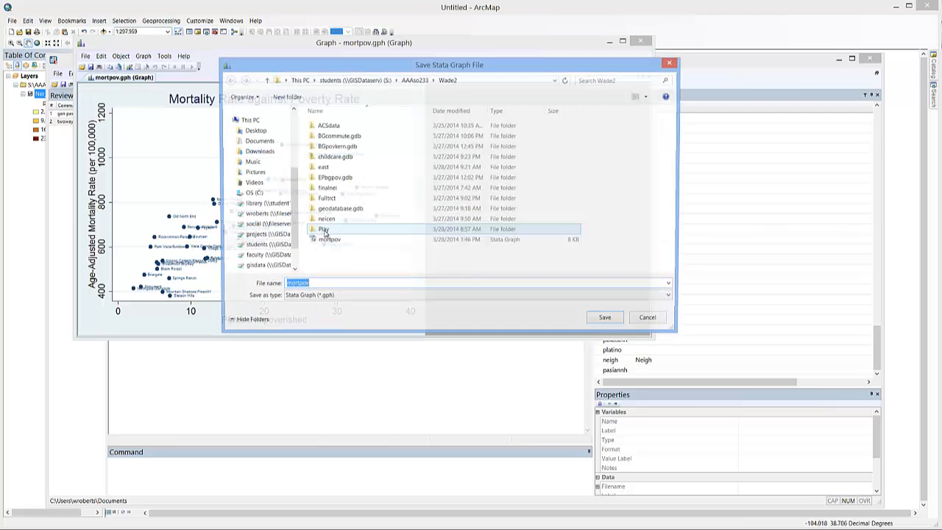
pyautogui.click(316, 297)
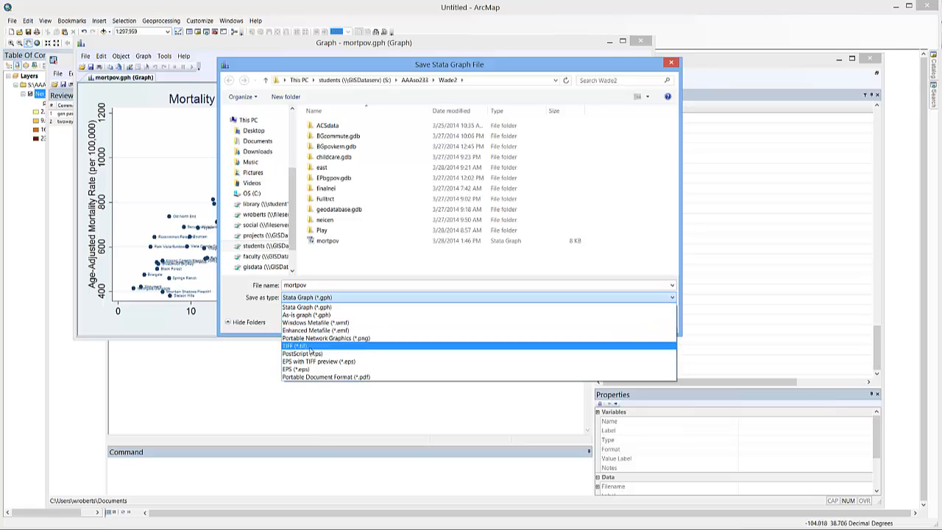